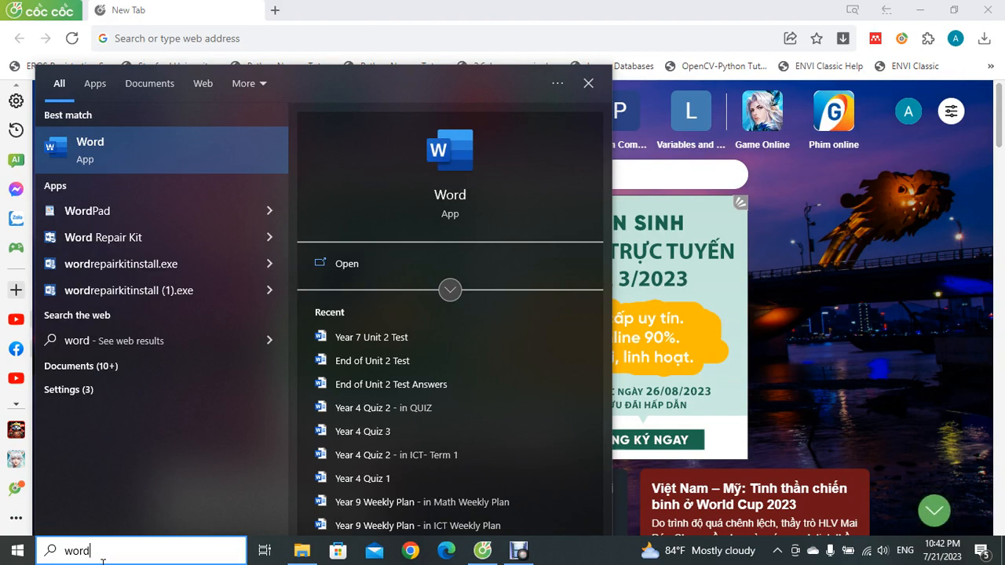
# Create a blank Word document and dismiss the licence notice above the page
pyautogui.press('Escape')
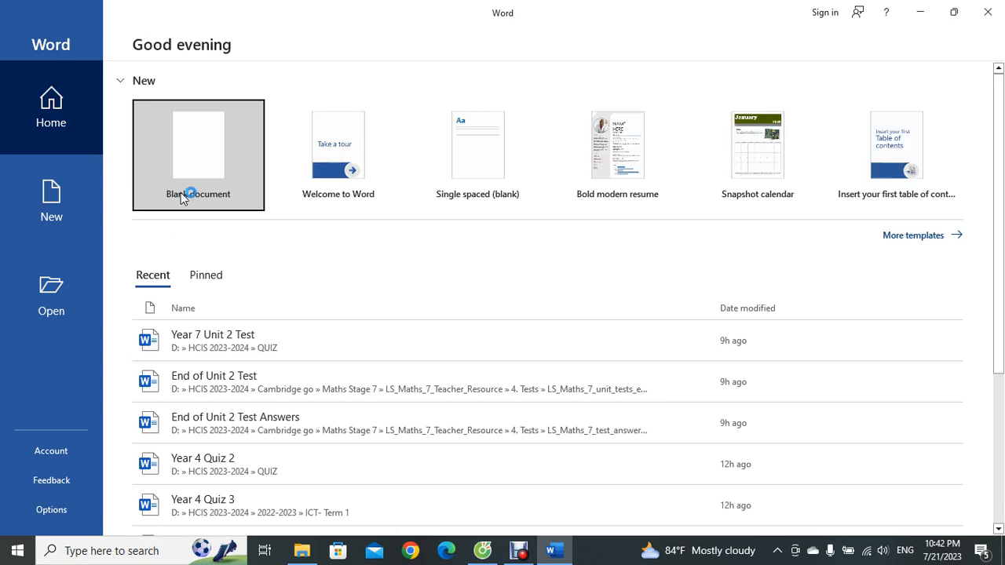
pyautogui.click(187, 194)
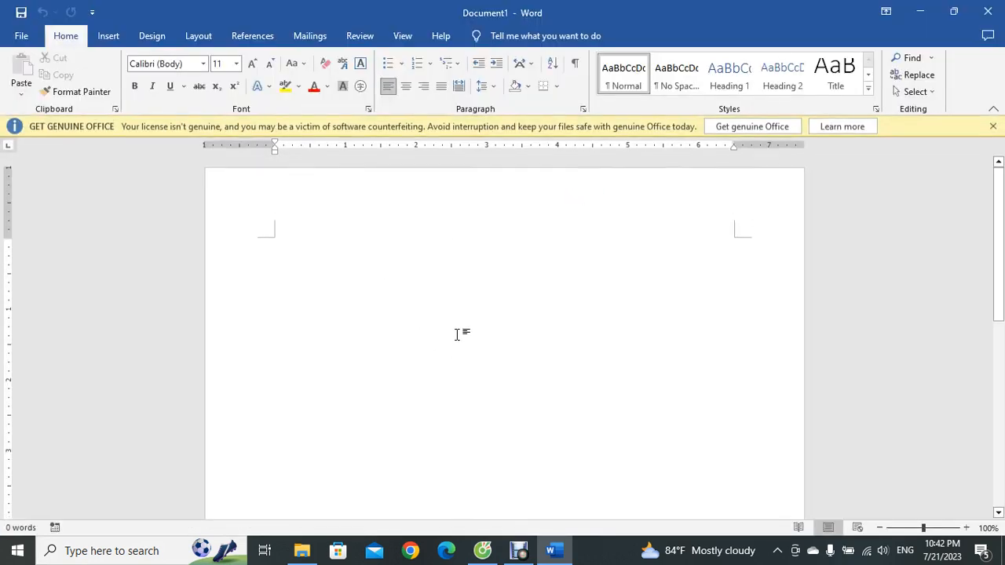
pyautogui.click(993, 126)
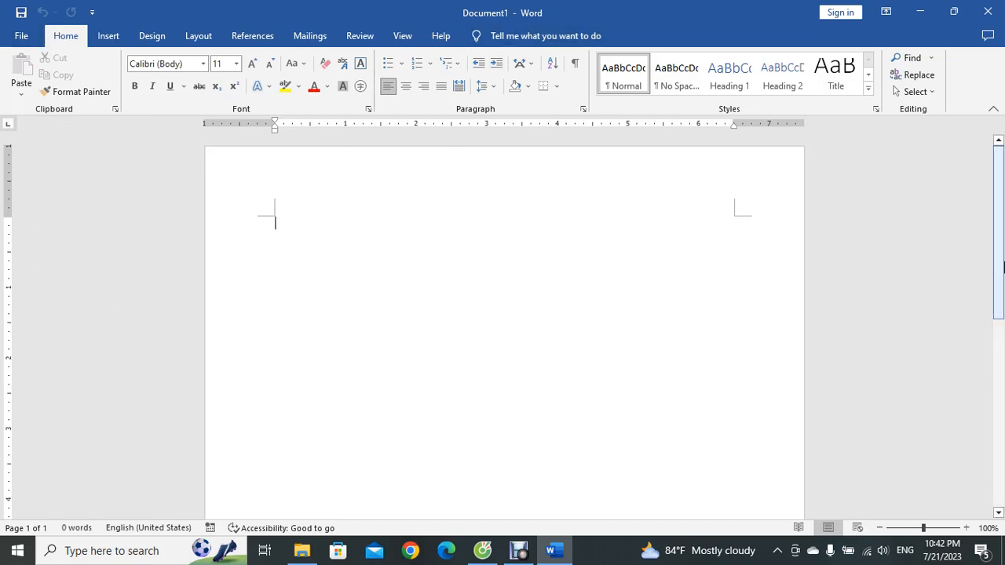
# Write "Status bar" on the first line of the document
pyautogui.moveTo(1002, 254)
pyautogui.mouseDown()
pyautogui.moveTo(998, 415)
pyautogui.moveTo(1000, 252)
pyautogui.mouseUp()
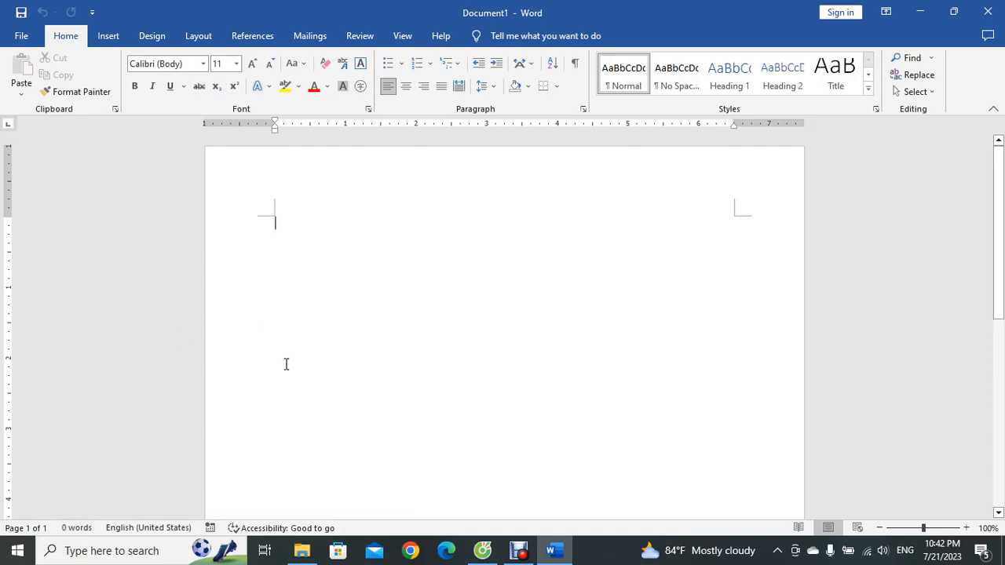
pyautogui.write('status ')
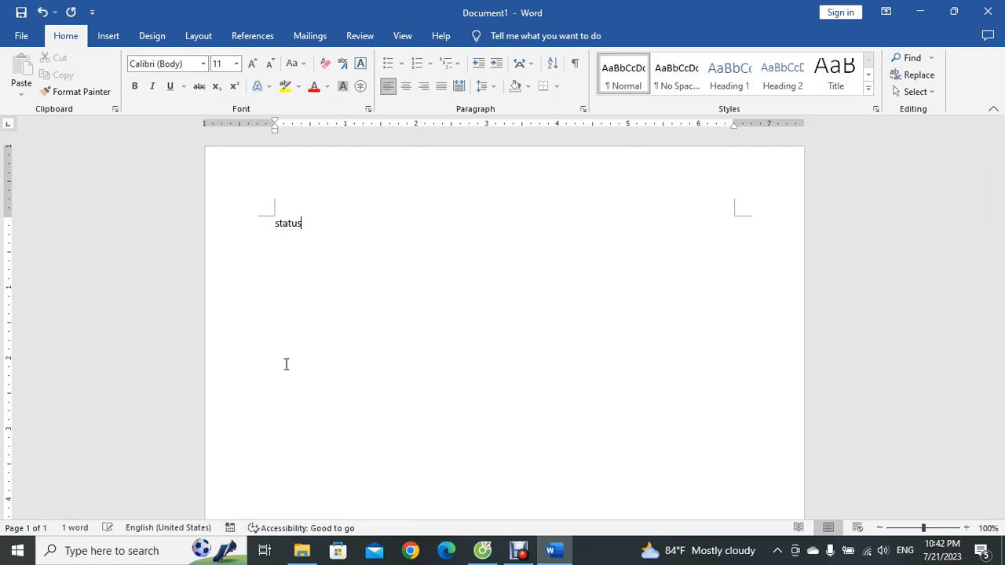
pyautogui.write('bar')
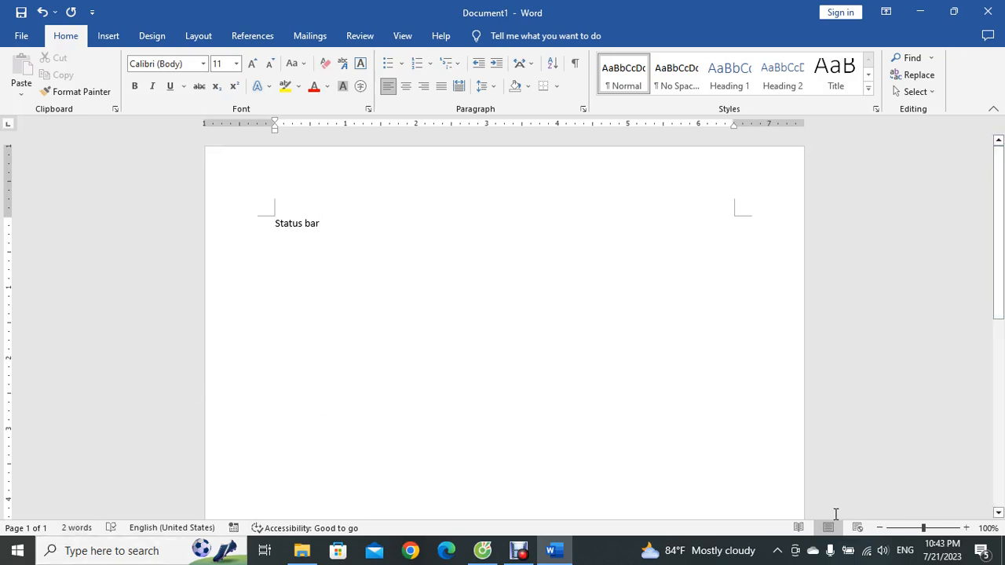
# Show the document in Read Mode and return it to Print Layout
pyautogui.click(799, 528)
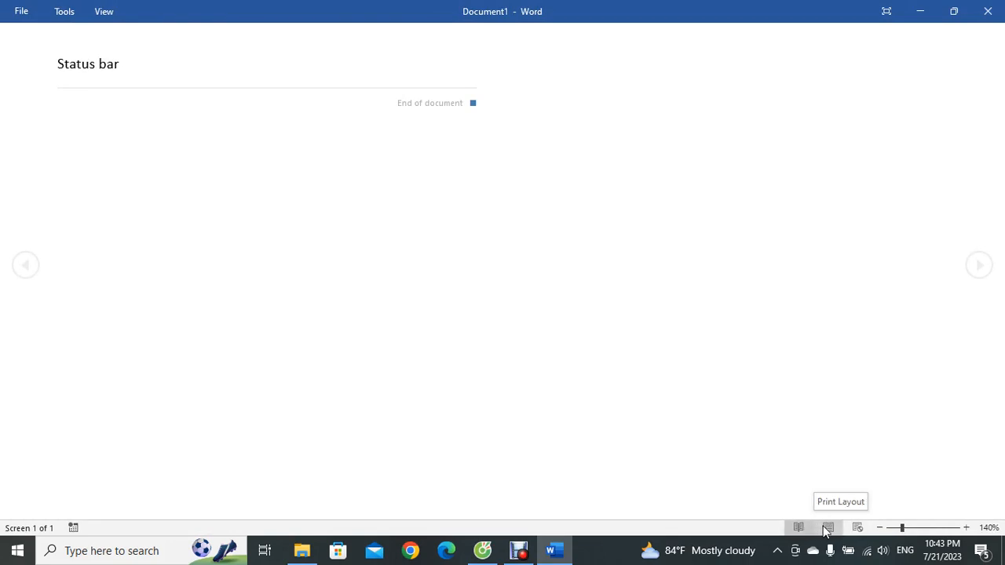
pyautogui.click(826, 528)
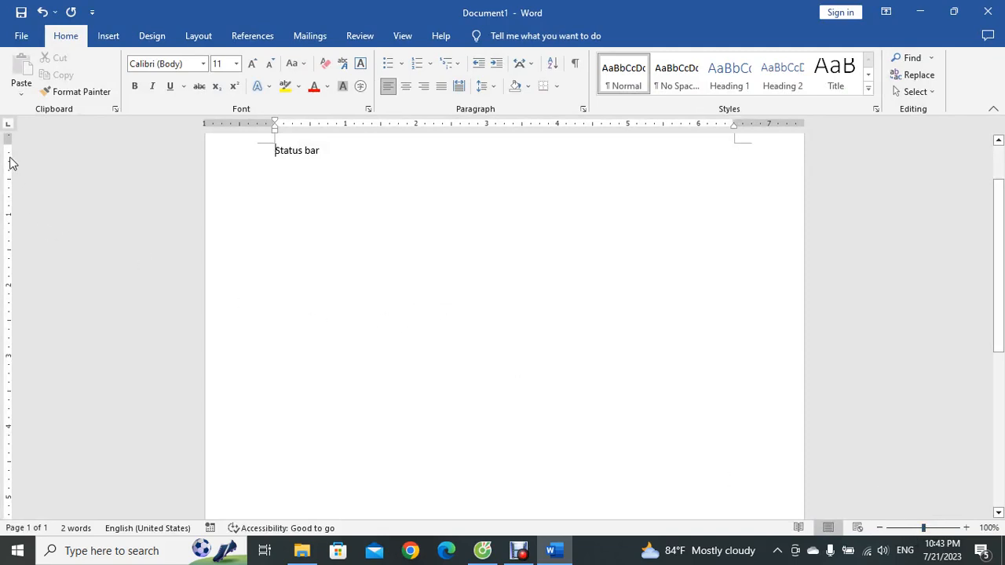
# Hide the document's rulers and show them again
pyautogui.click(403, 37)
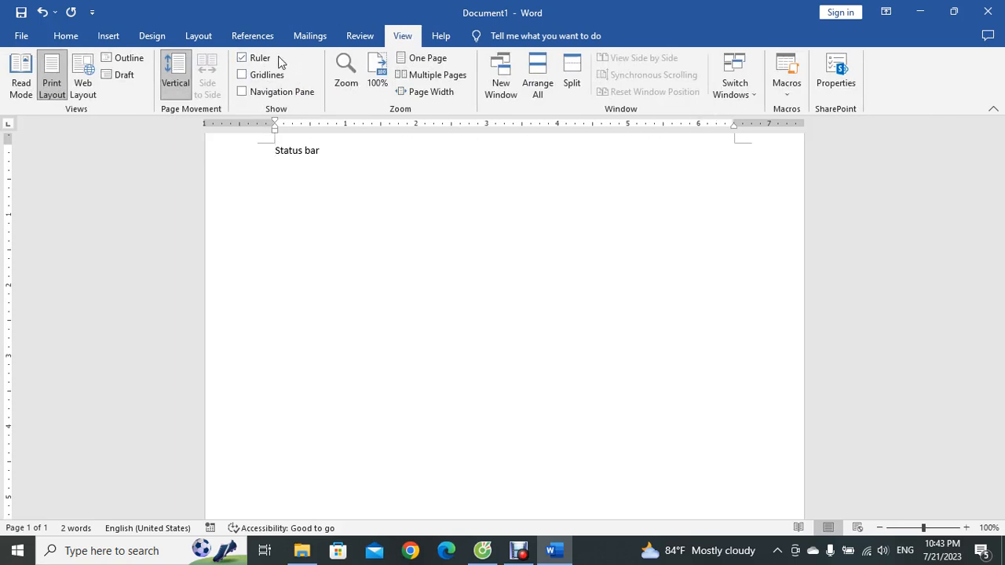
pyautogui.click(243, 59)
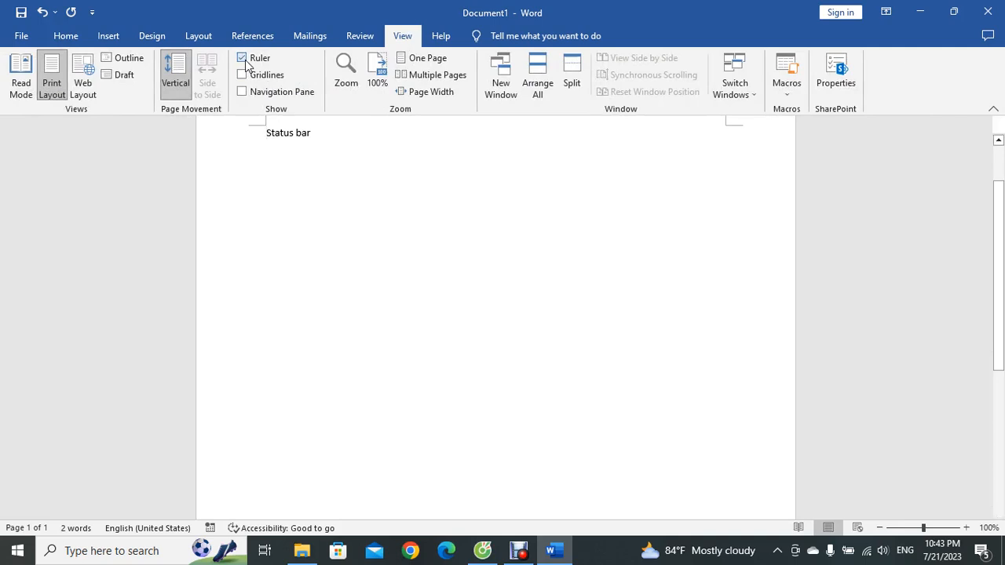
pyautogui.click(243, 60)
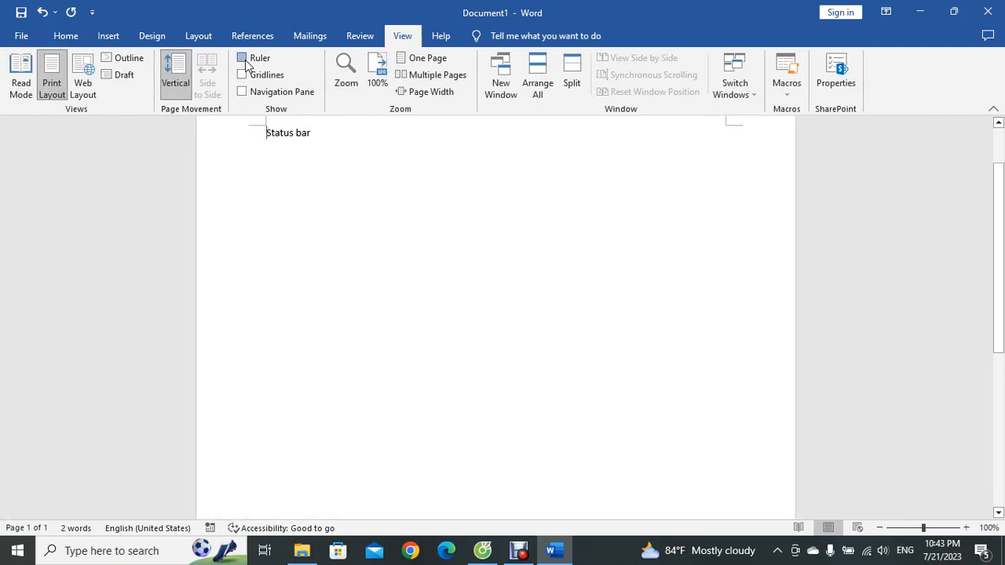
pyautogui.click(244, 59)
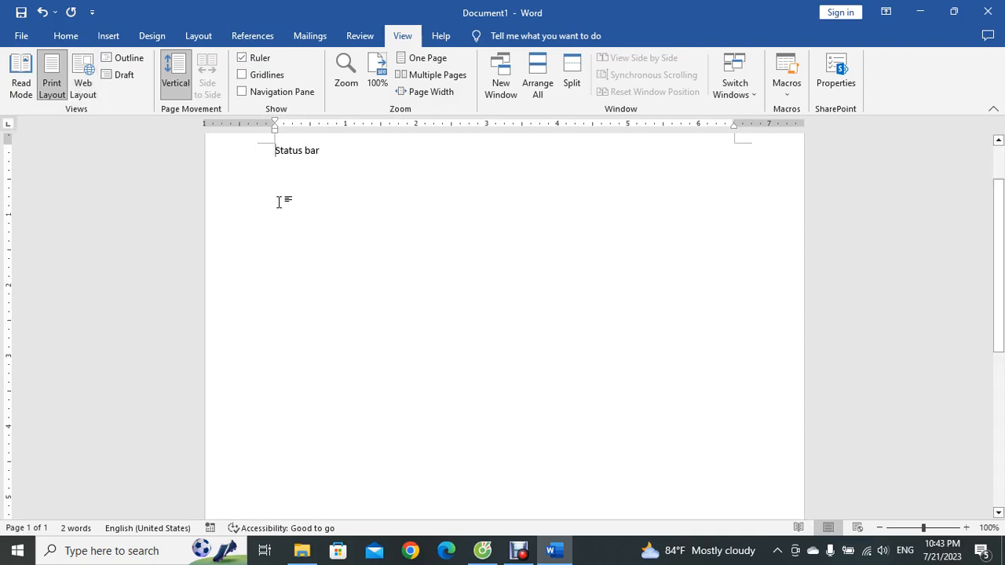
# Insert a new line reading "Ribbon" above the "Status bar" line
pyautogui.click(66, 36)
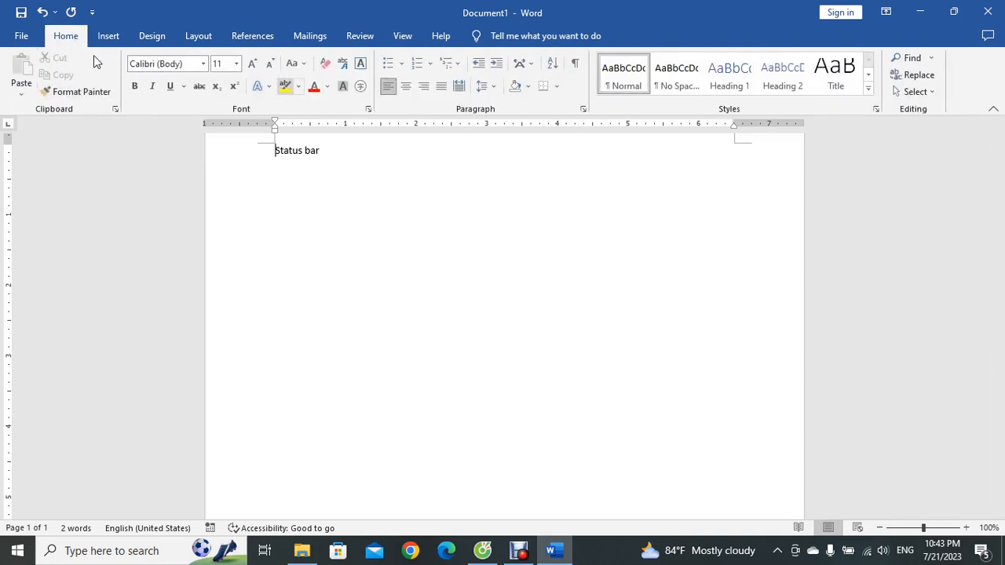
pyautogui.press('Return')
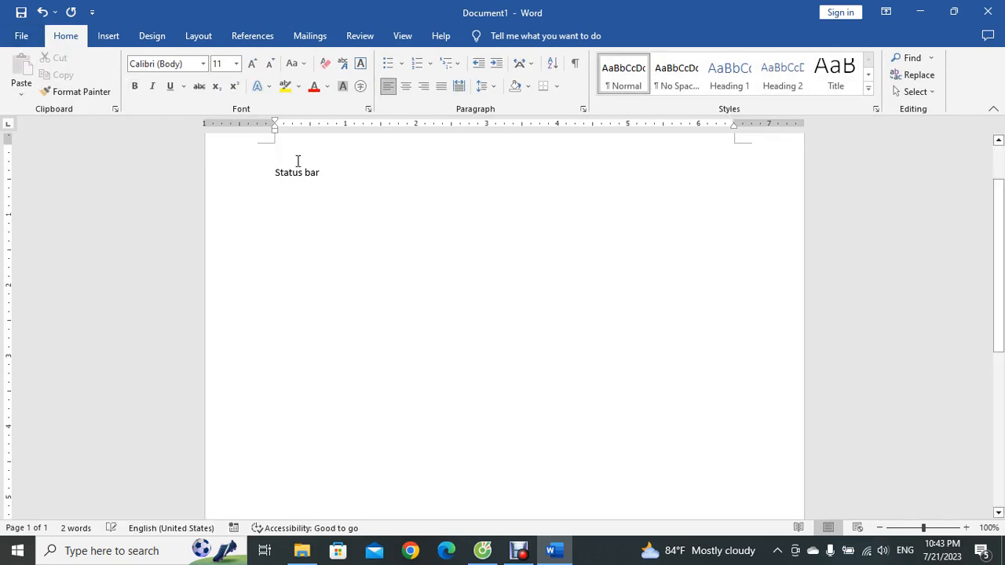
pyautogui.write('Ribbon')
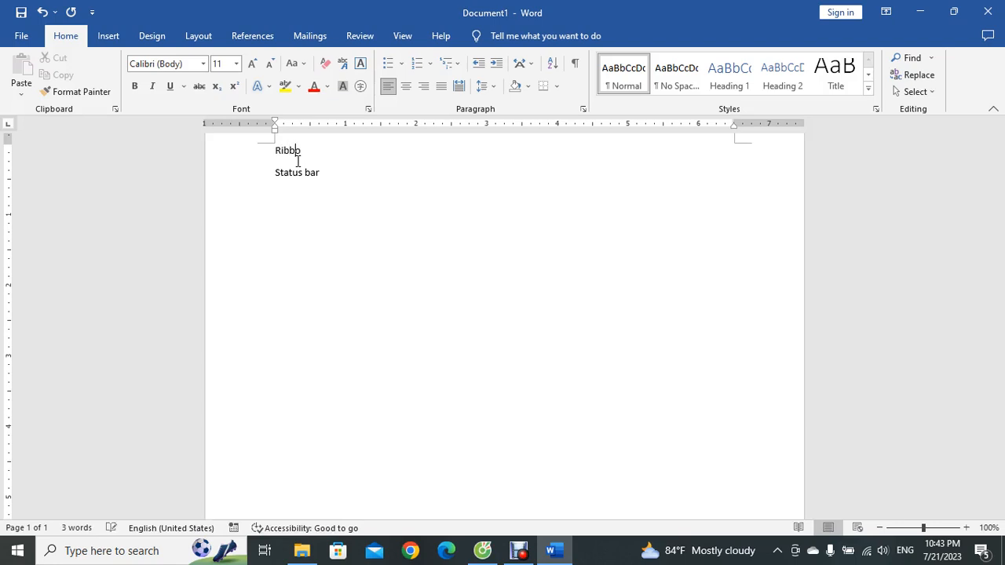
# Collapse and expand the ribbon several times, leaving it fully expanded
pyautogui.doubleClick(69, 37)
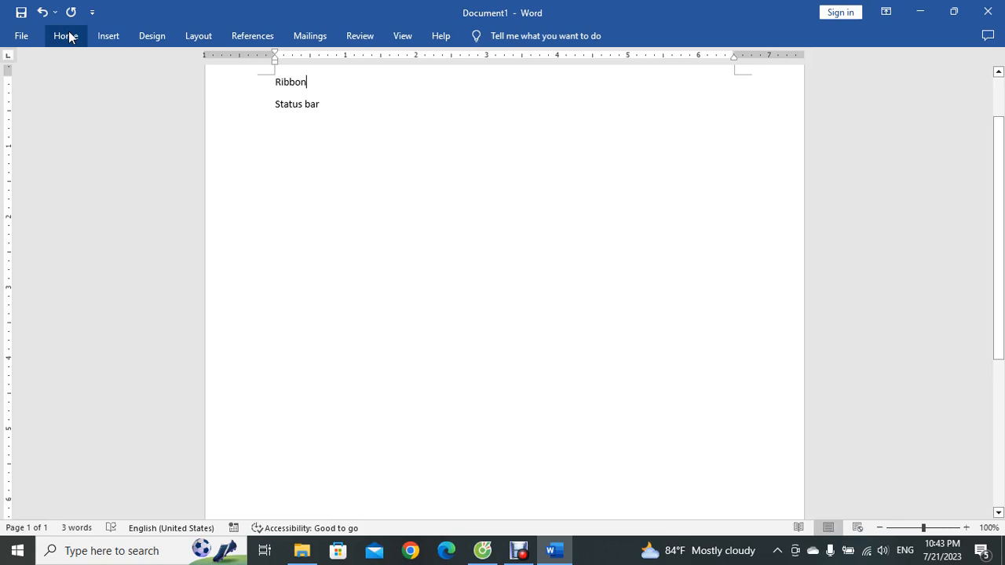
pyautogui.doubleClick(69, 36)
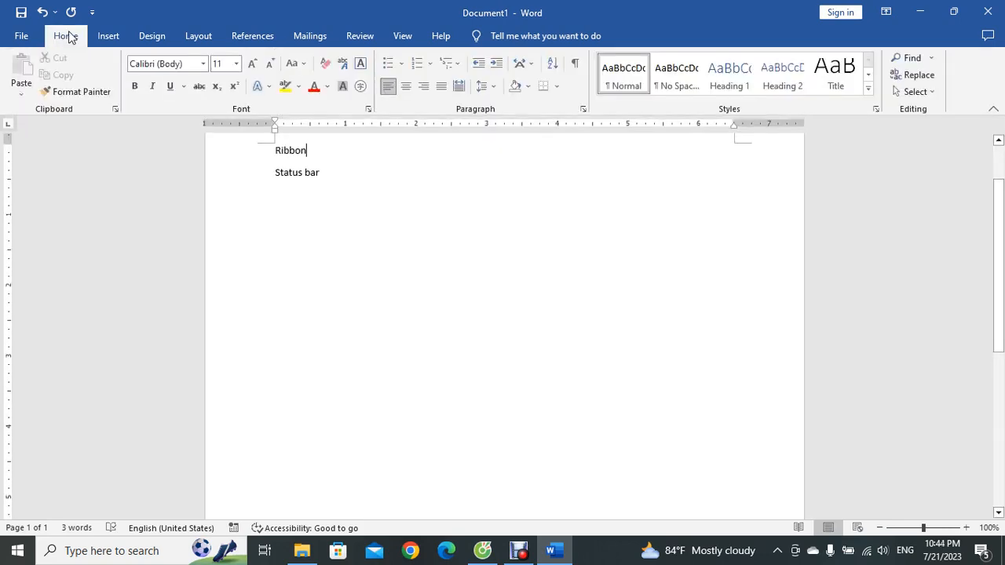
pyautogui.doubleClick(69, 37)
pyautogui.click(69, 37)
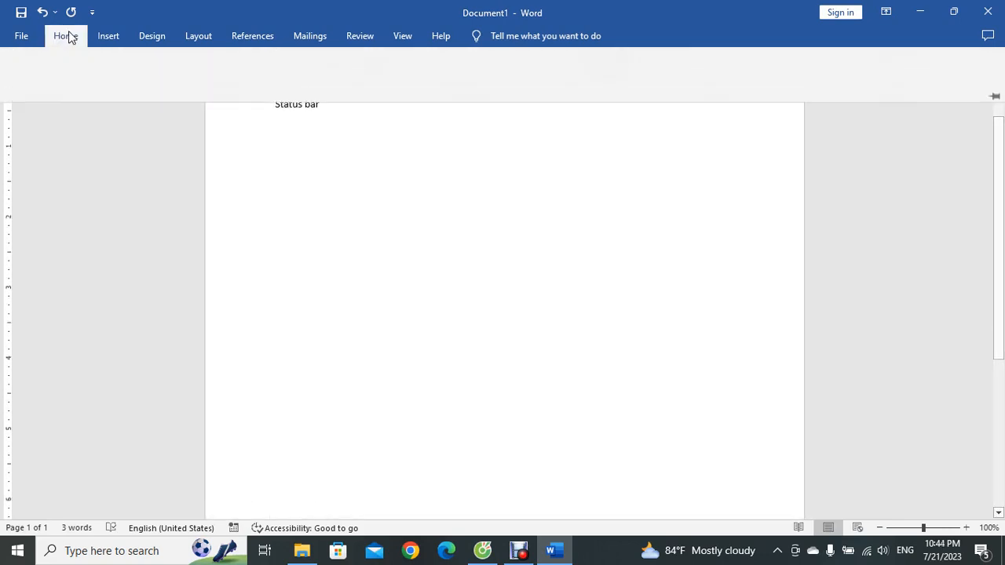
pyautogui.doubleClick(69, 37)
pyautogui.doubleClick(69, 37)
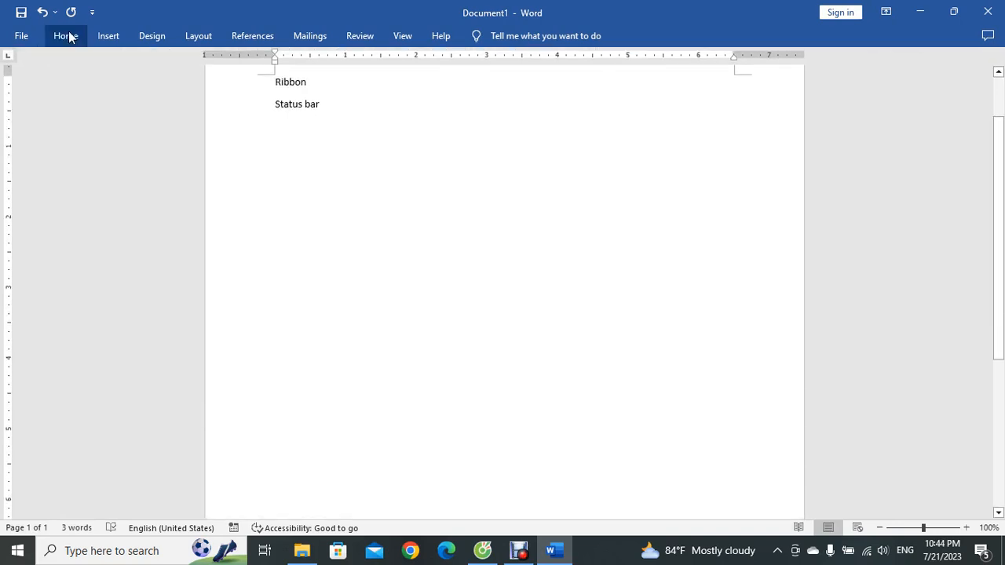
pyautogui.doubleClick(69, 37)
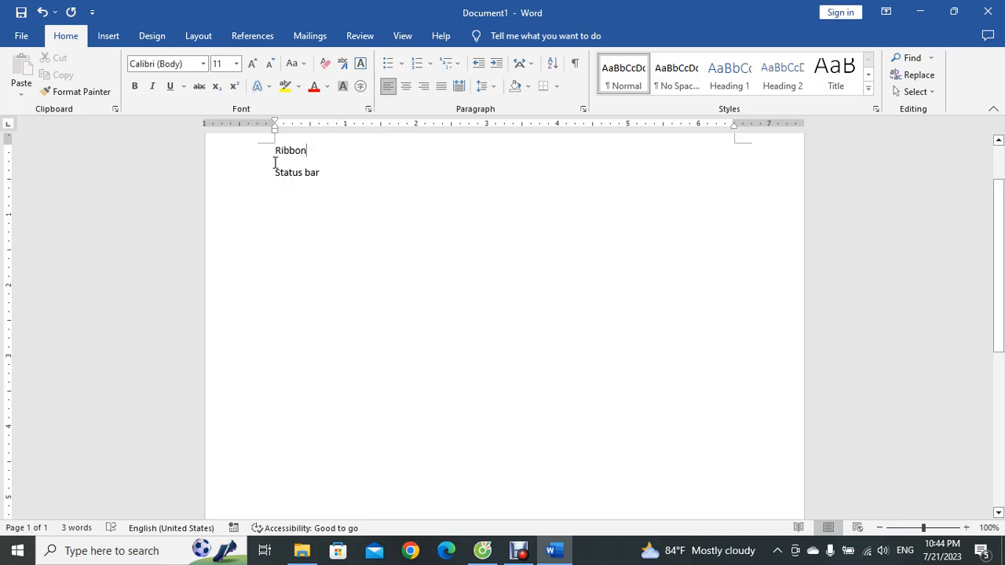
# Add an empty line above "Ribbon" and place the cursor in it
pyautogui.press('Return')
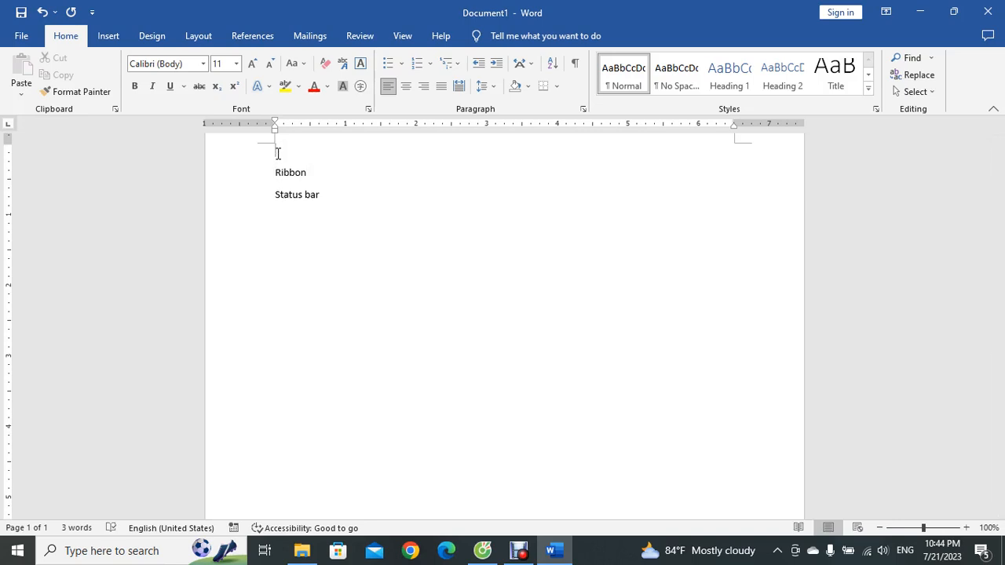
pyautogui.click(276, 152)
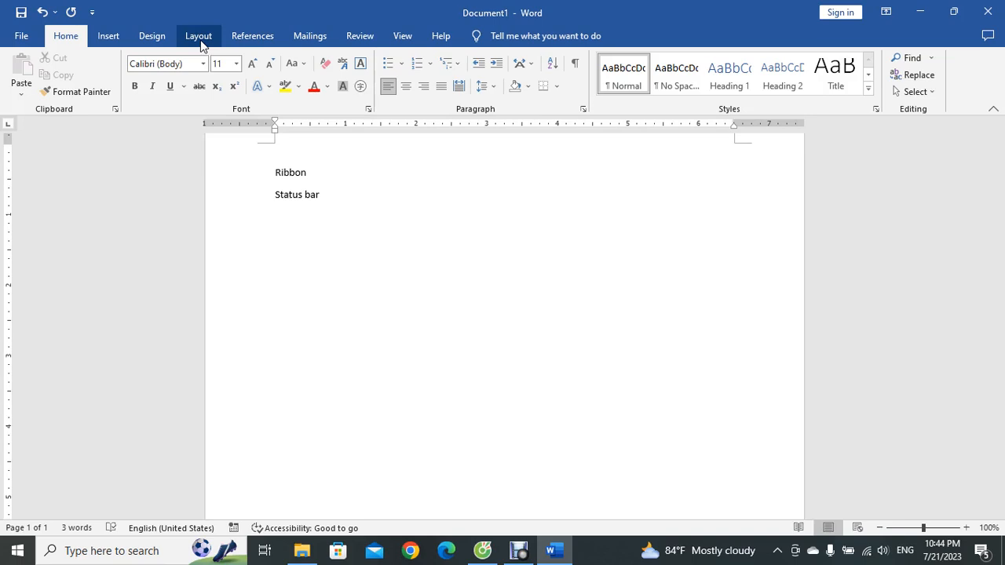
# Set the paper size to A4 and apply the Normal 1" page margins
pyautogui.click(200, 39)
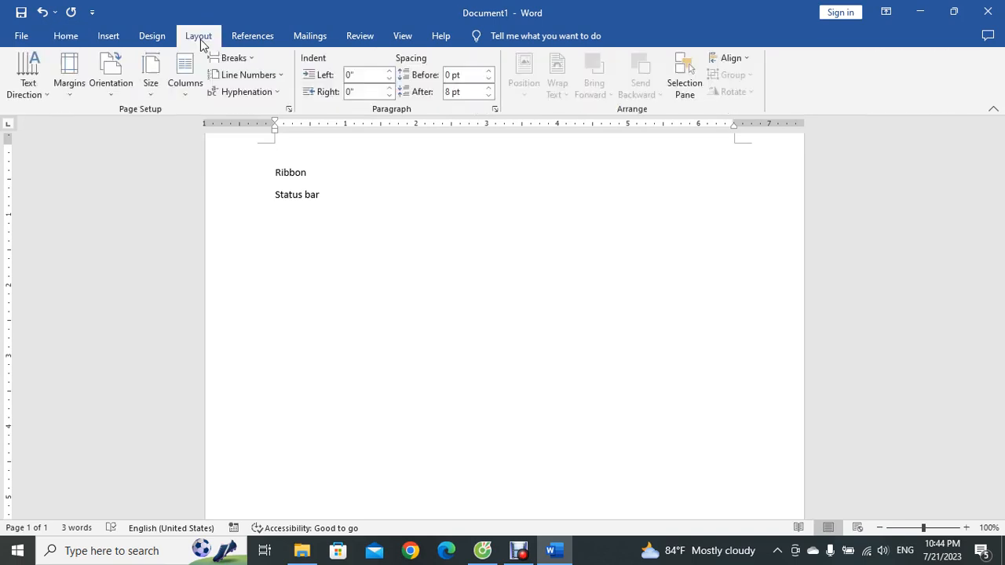
pyautogui.click(148, 93)
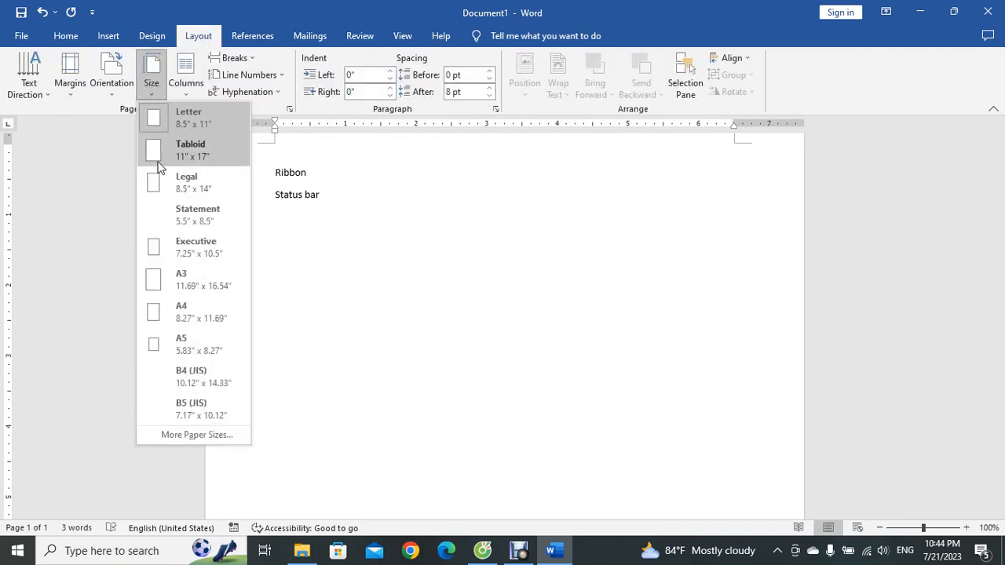
pyautogui.click(211, 322)
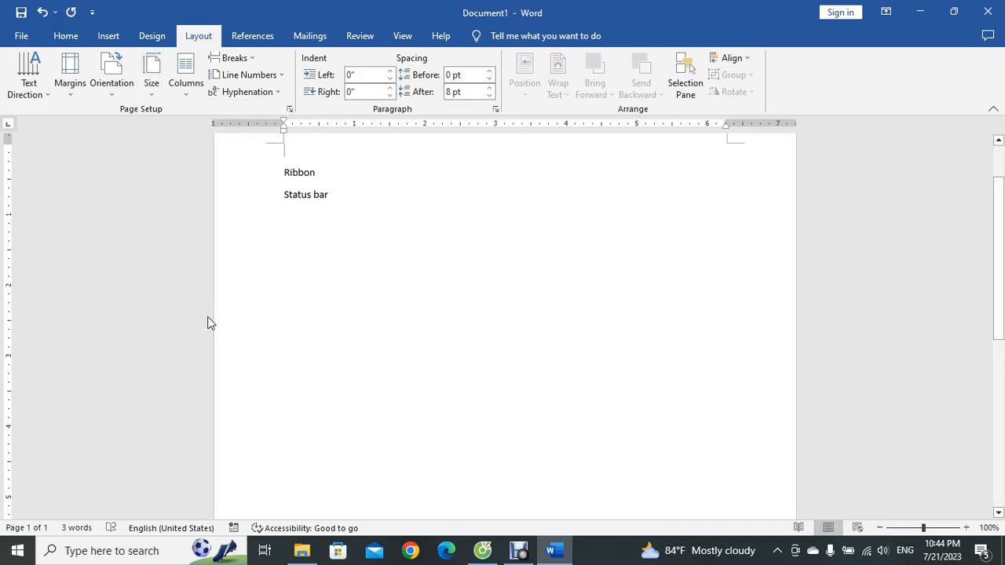
pyautogui.click(79, 95)
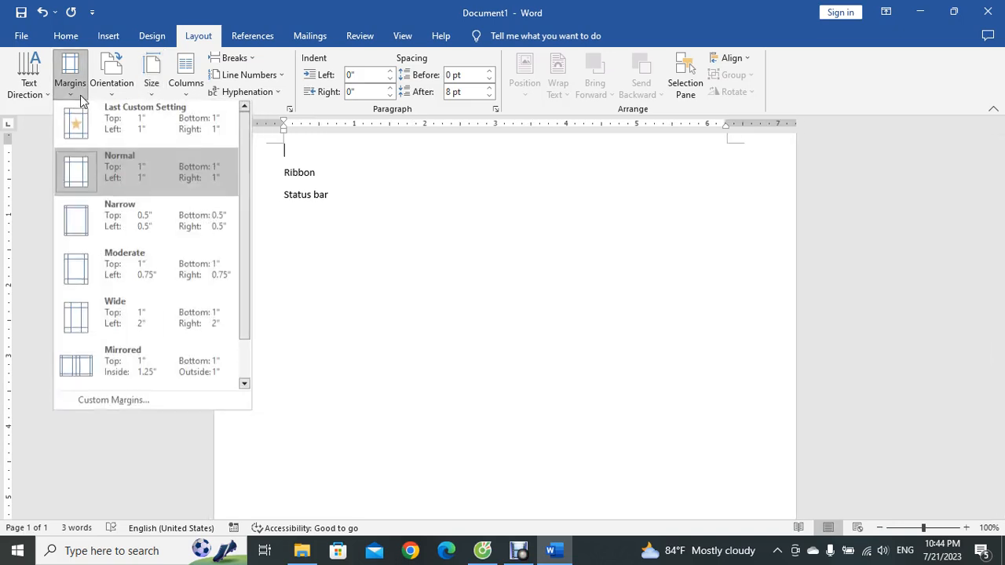
pyautogui.click(105, 179)
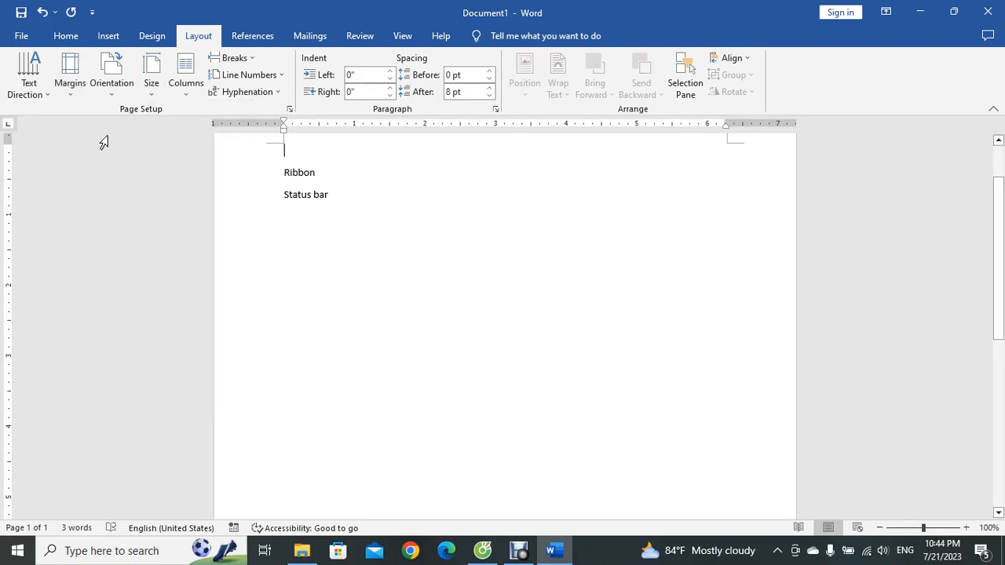
# Set the page to portrait orientation with a one-column layout
pyautogui.click(124, 88)
pyautogui.click(127, 118)
pyautogui.click(190, 97)
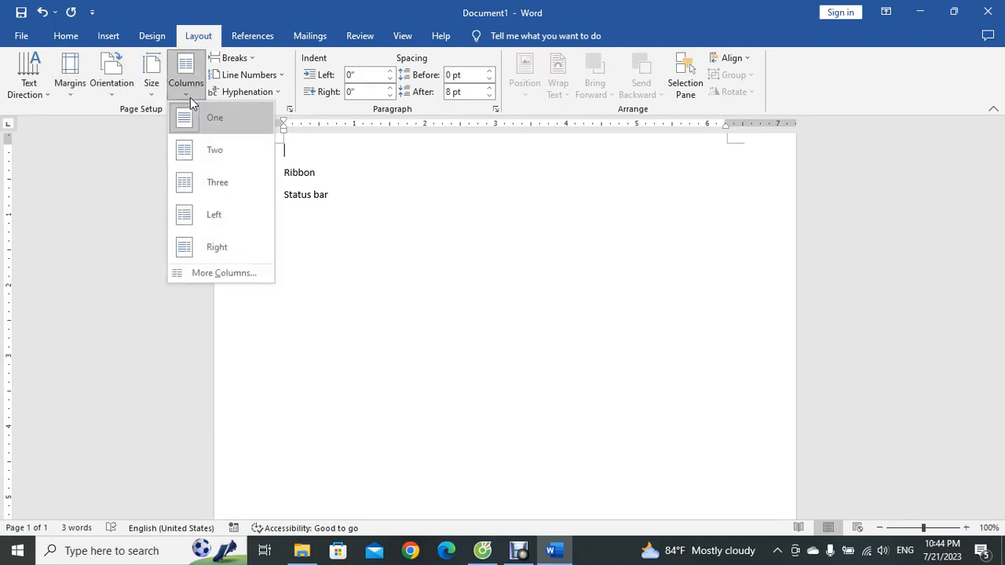
pyautogui.click(197, 122)
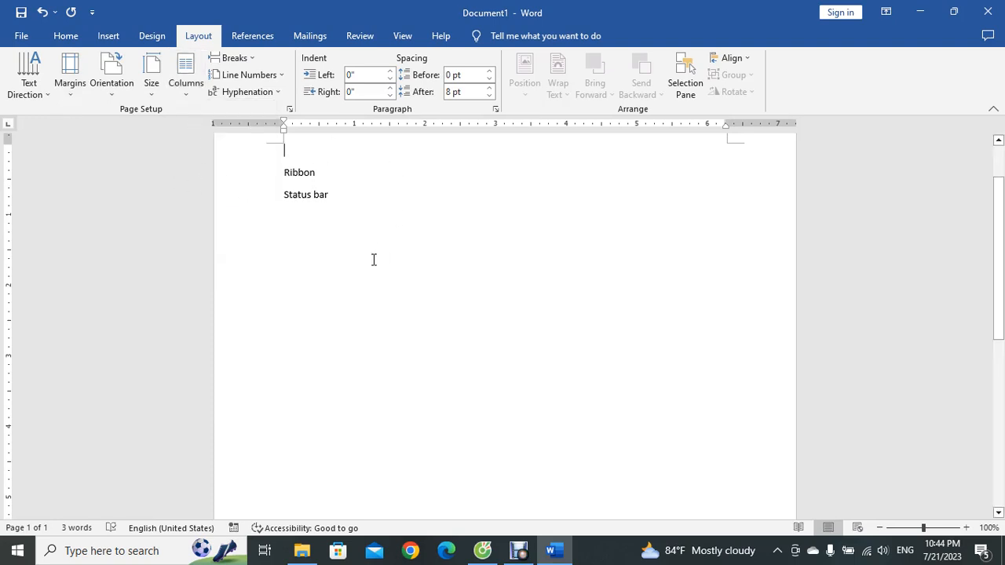
# Increase the spacing after the empty first paragraph and the "Ribbon" paragraph to 54 pt
pyautogui.scroll(2, 373, 260)
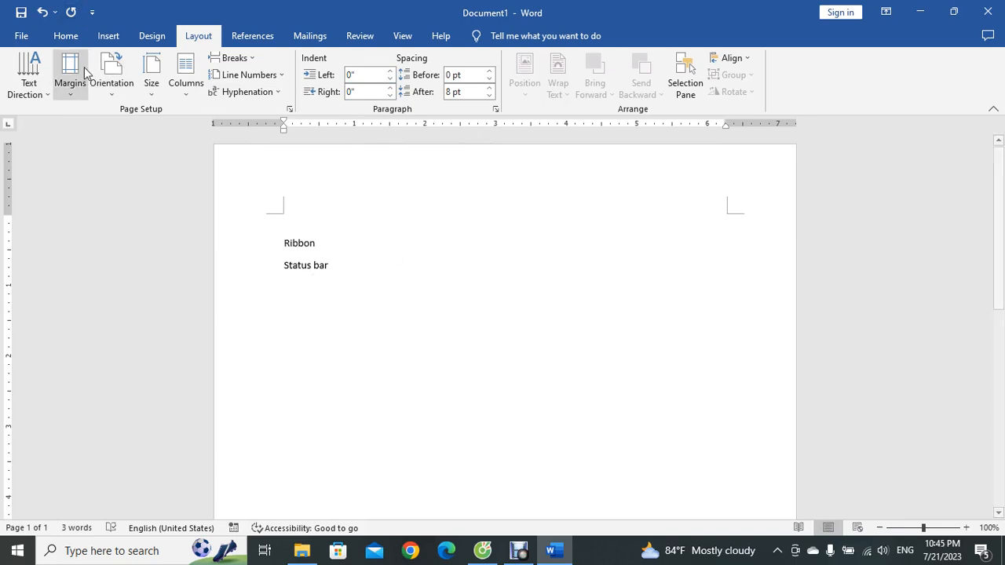
pyautogui.moveTo(285, 223); pyautogui.dragTo(338, 275)
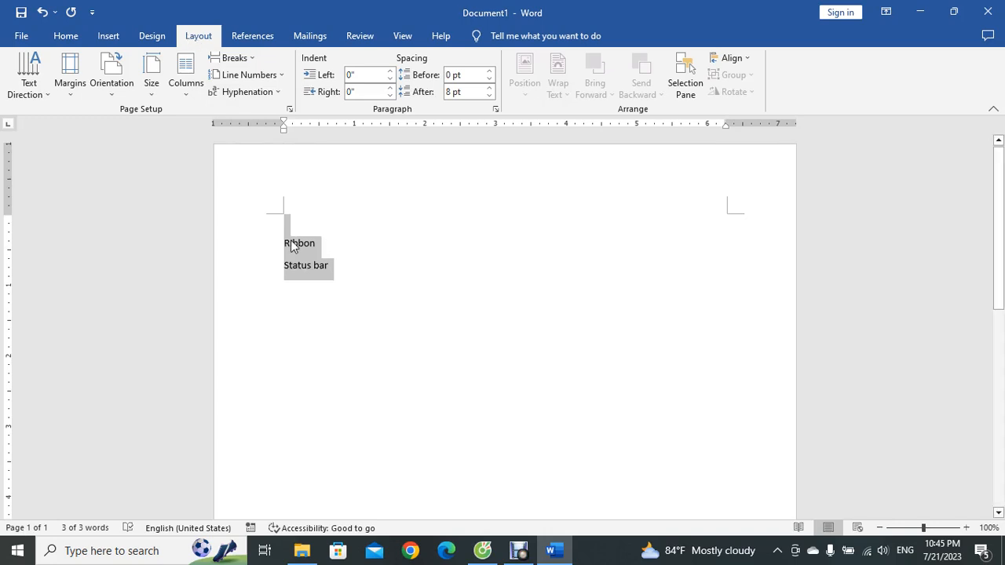
pyautogui.moveTo(279, 232); pyautogui.dragTo(332, 256)
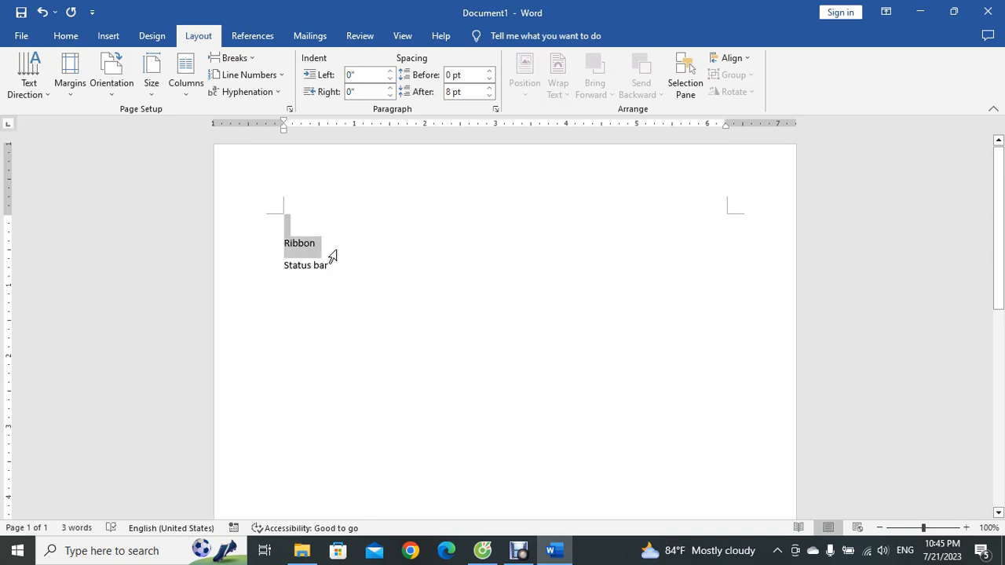
pyautogui.click(489, 96)
pyautogui.click(490, 89)
pyautogui.click(489, 89)
pyautogui.click(490, 88)
pyautogui.click(489, 89)
pyautogui.click(489, 88)
pyautogui.click(489, 89)
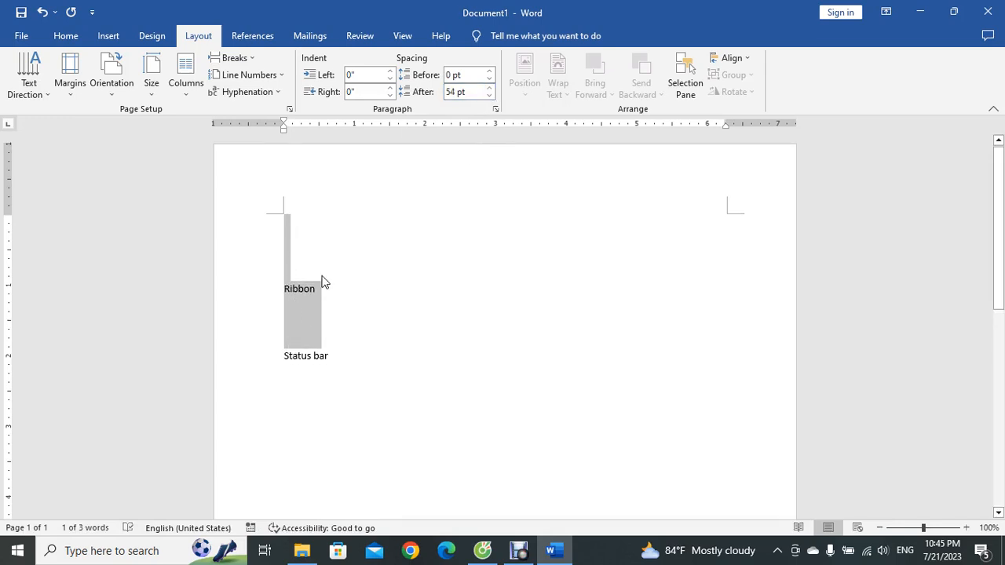
# Reduce the spacing after the selected empty and "Ribbon" paragraphs to 0 pt
pyautogui.click(492, 97)
pyautogui.click(492, 97)
pyautogui.click(492, 97)
pyautogui.click(493, 97)
pyautogui.click(493, 98)
pyautogui.click(492, 97)
pyautogui.click(492, 97)
pyautogui.click(492, 97)
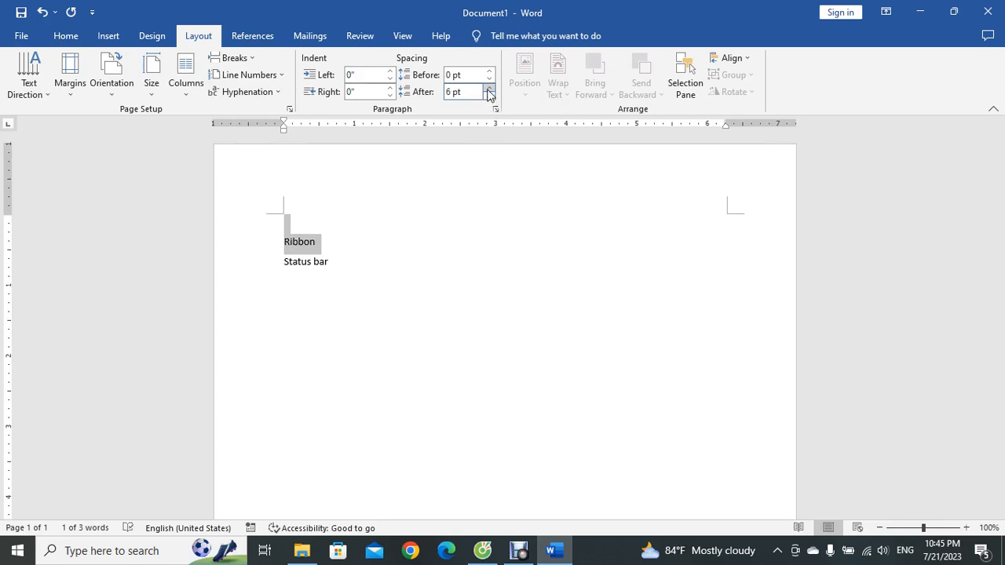
pyautogui.click(489, 97)
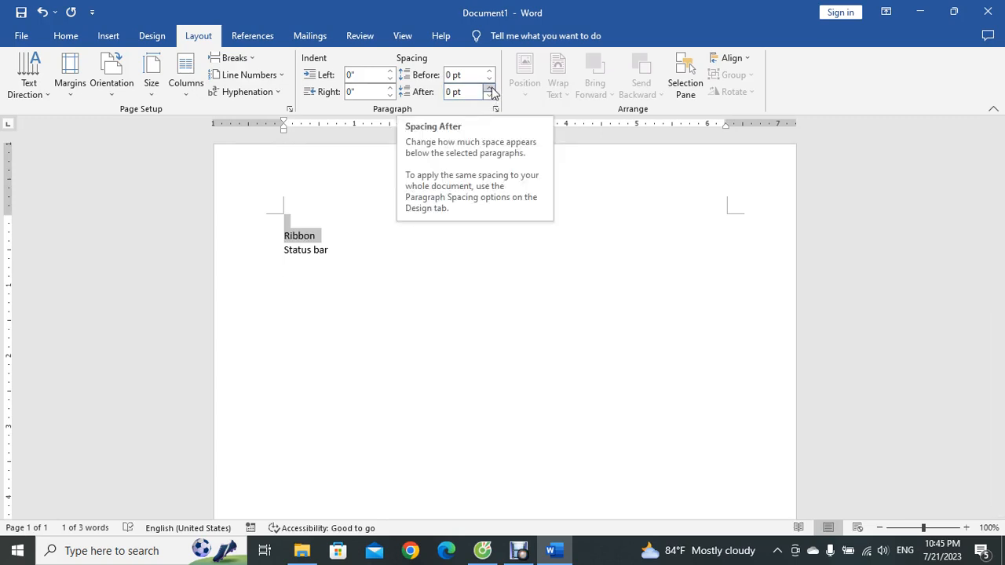
# Try increasing the spacing after the selected empty and "Ribbon" paragraphs and bring it back to 0 pt
pyautogui.click(489, 88)
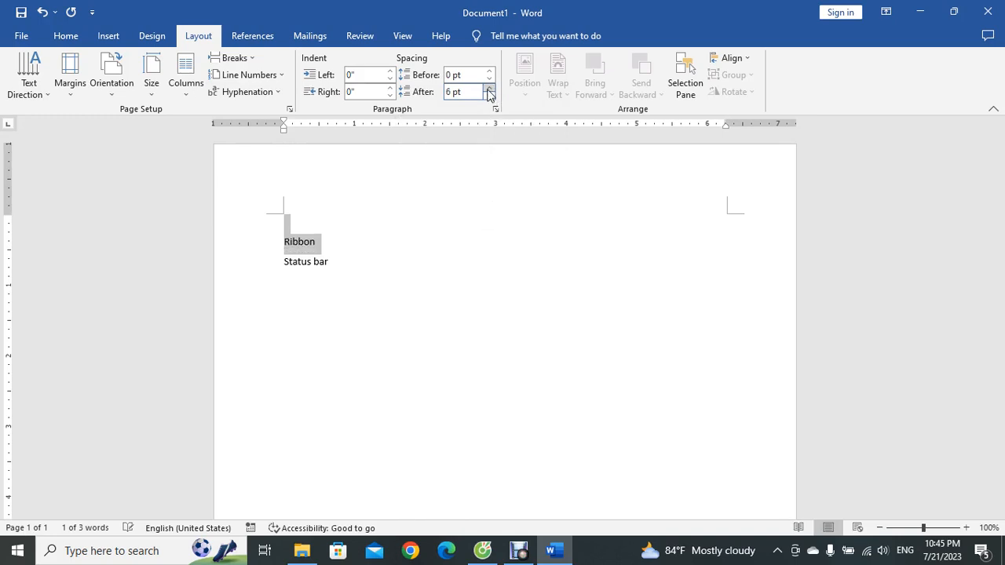
pyautogui.click(490, 88)
pyautogui.click(490, 96)
pyautogui.click(489, 96)
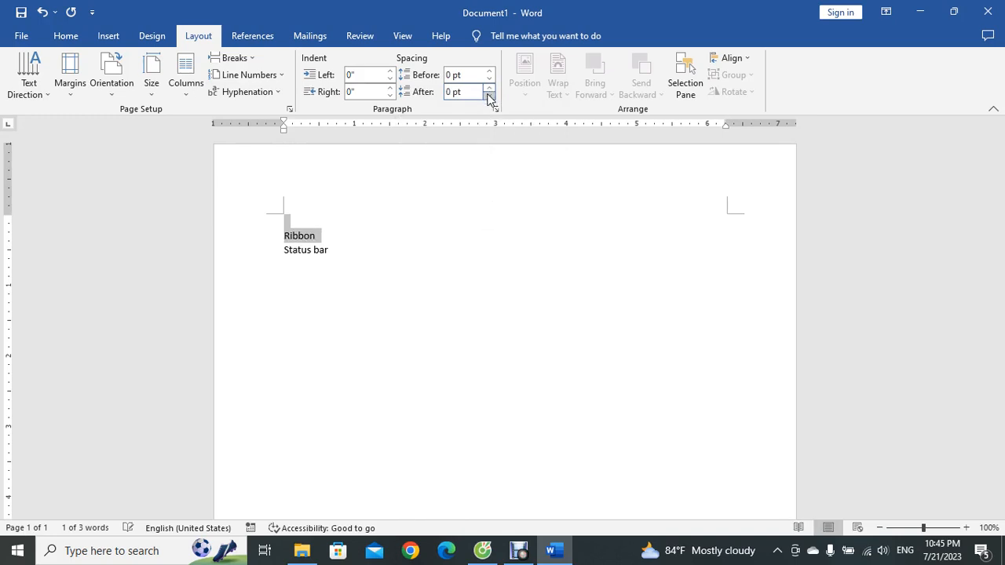
# Select all three paragraphs, including "Status bar", and set their spacing after to 0 pt
pyautogui.click(361, 264)
pyautogui.moveTo(285, 219); pyautogui.dragTo(336, 269)
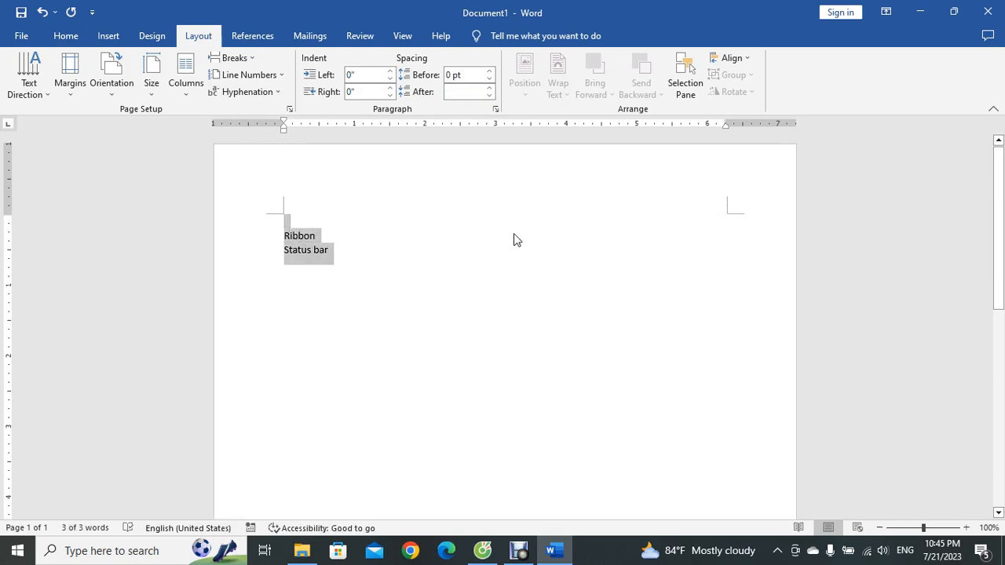
pyautogui.click(489, 95)
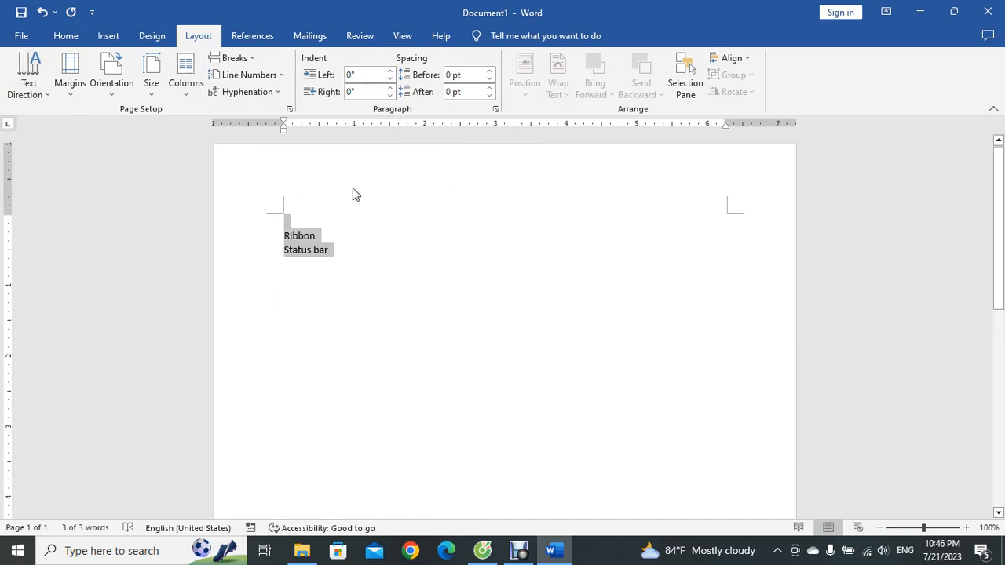
# Format all the selected text in Times New Roman at font size 12 and clear the selection
pyautogui.click(66, 37)
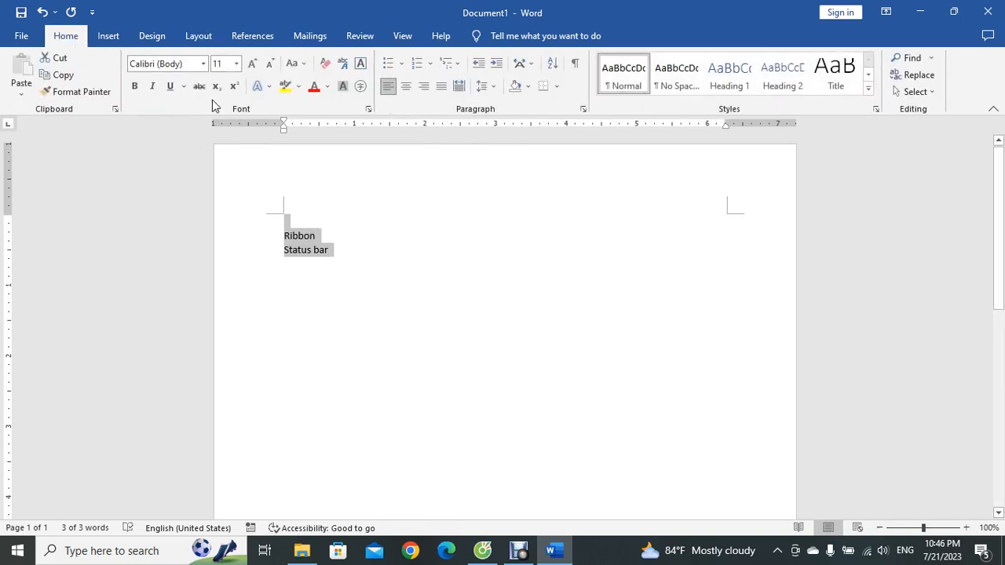
pyautogui.click(204, 64)
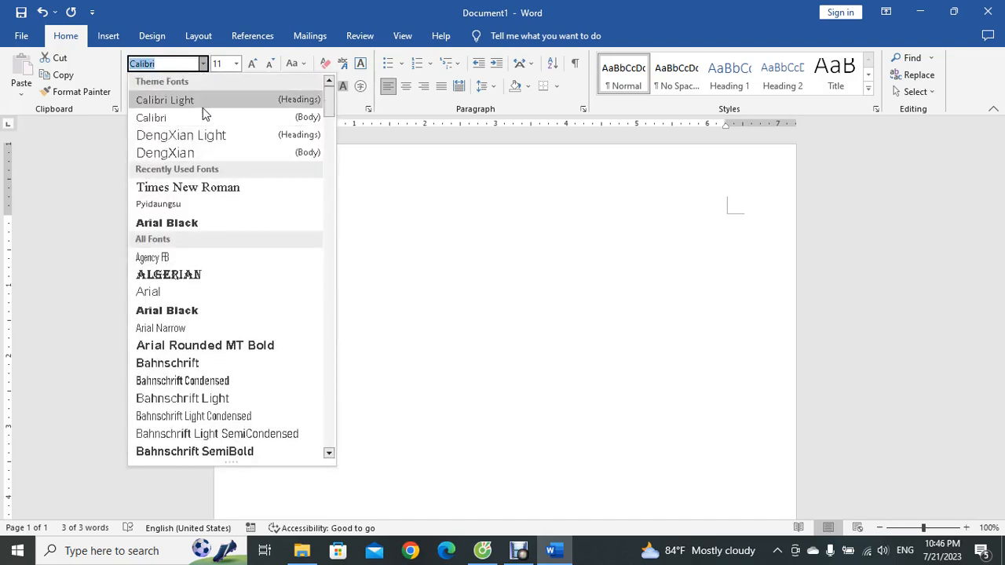
pyautogui.click(196, 187)
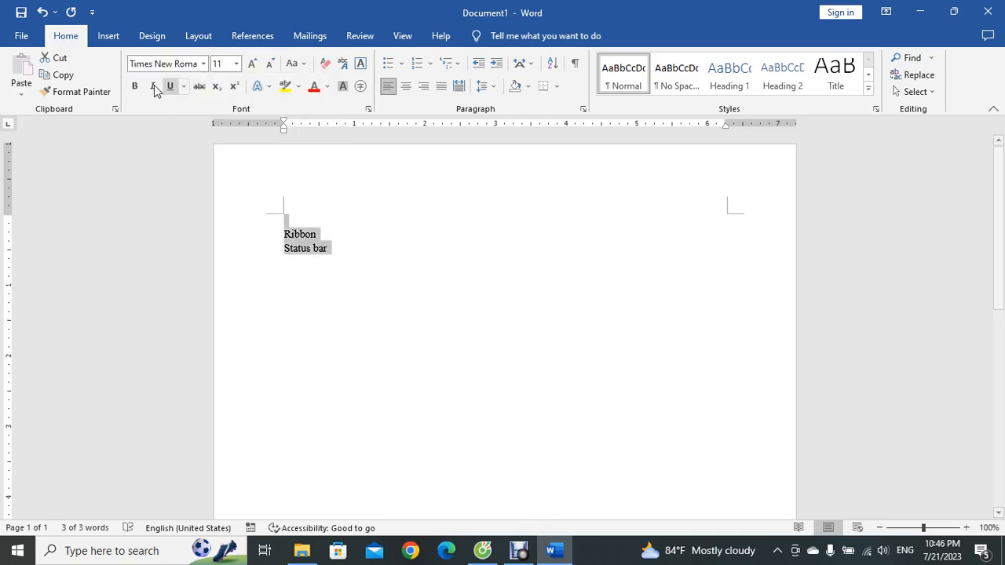
pyautogui.click(236, 64)
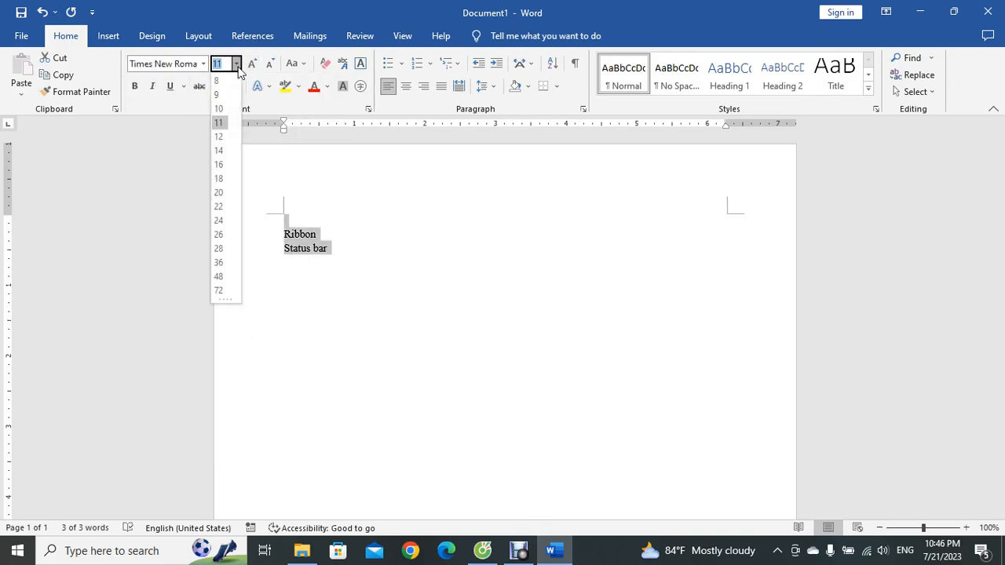
pyautogui.click(223, 141)
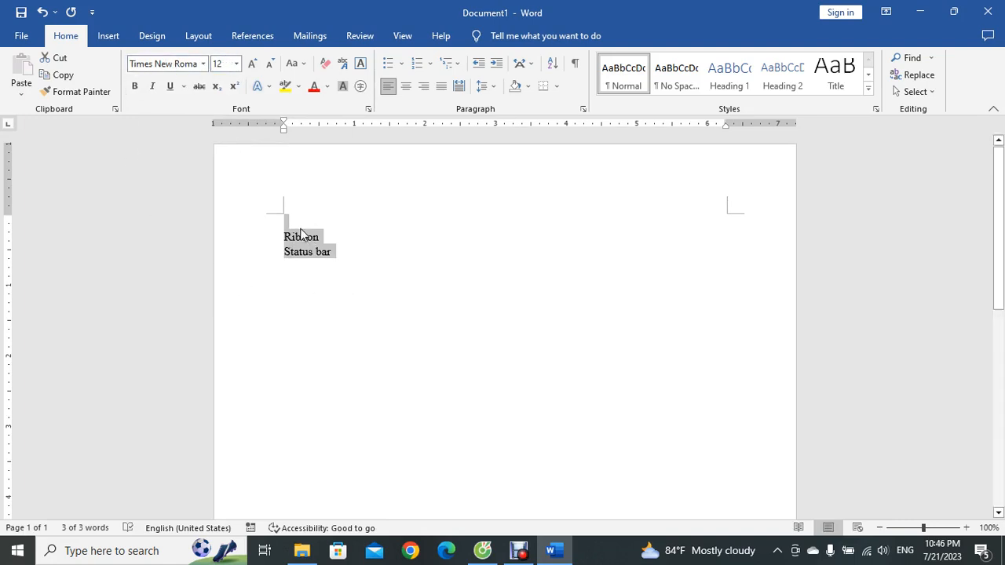
pyautogui.click(292, 220)
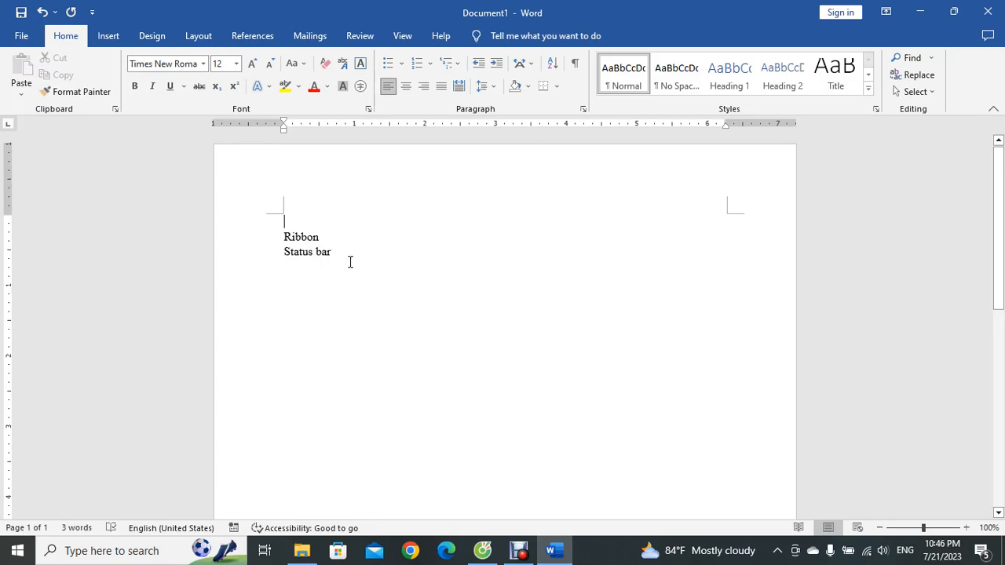
pyautogui.moveTo(351, 263); pyautogui.dragTo(267, 227)
pyautogui.click(325, 284)
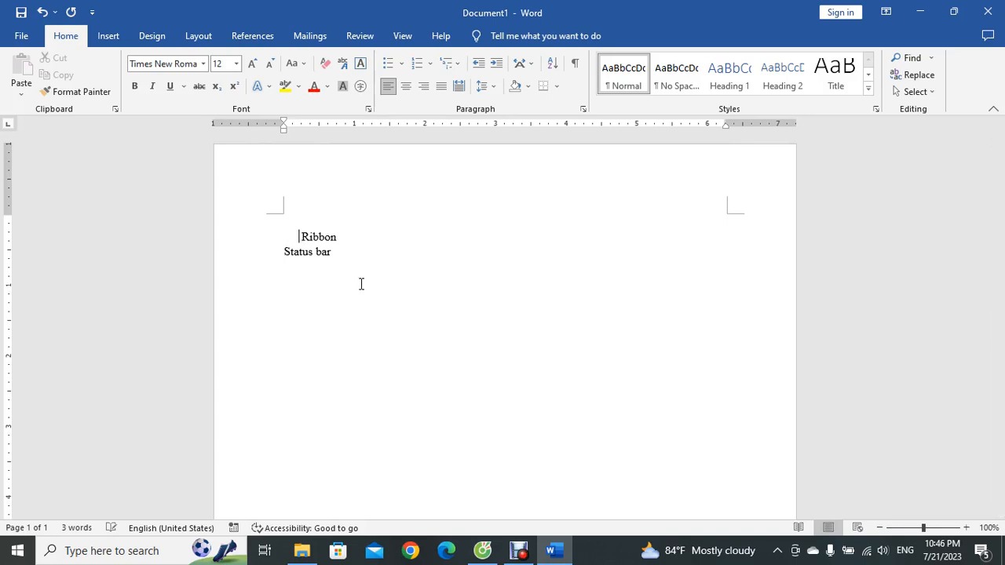
# Open the On-Screen Keyboard from the Windows search, use its space bar to add spaces before "Ribbon", and close it
pyautogui.click(82, 555)
pyautogui.write('on')
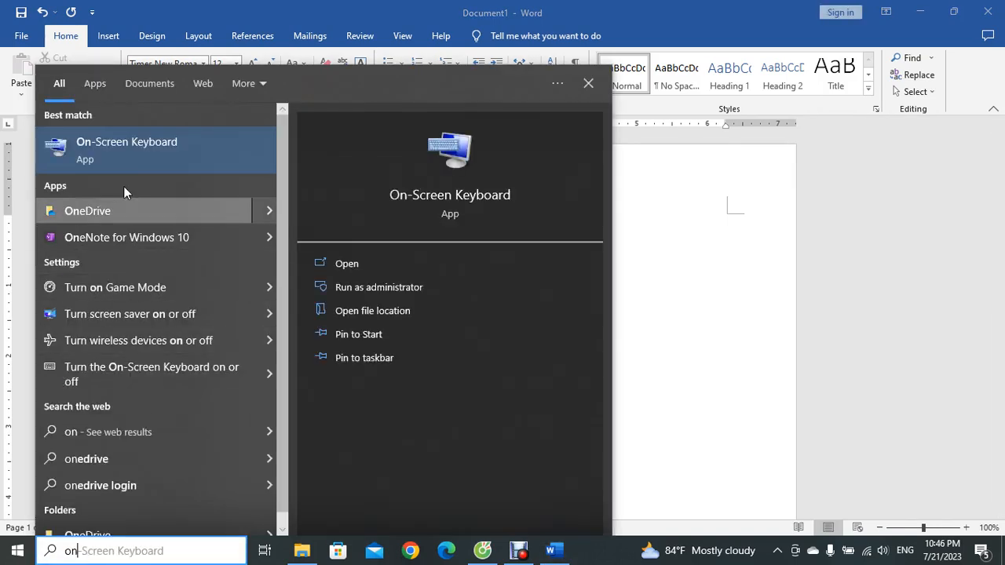
pyautogui.click(123, 163)
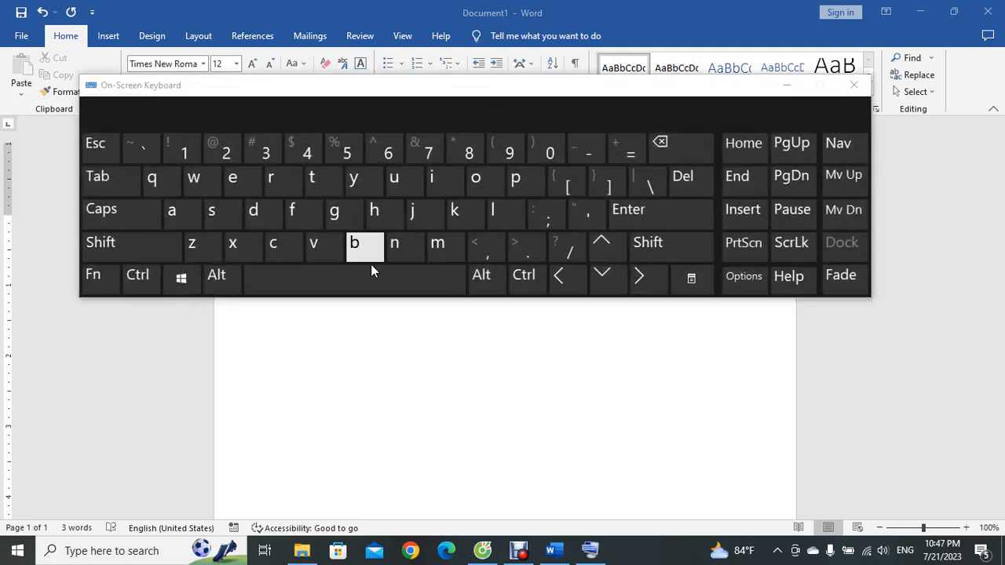
pyautogui.click(349, 289)
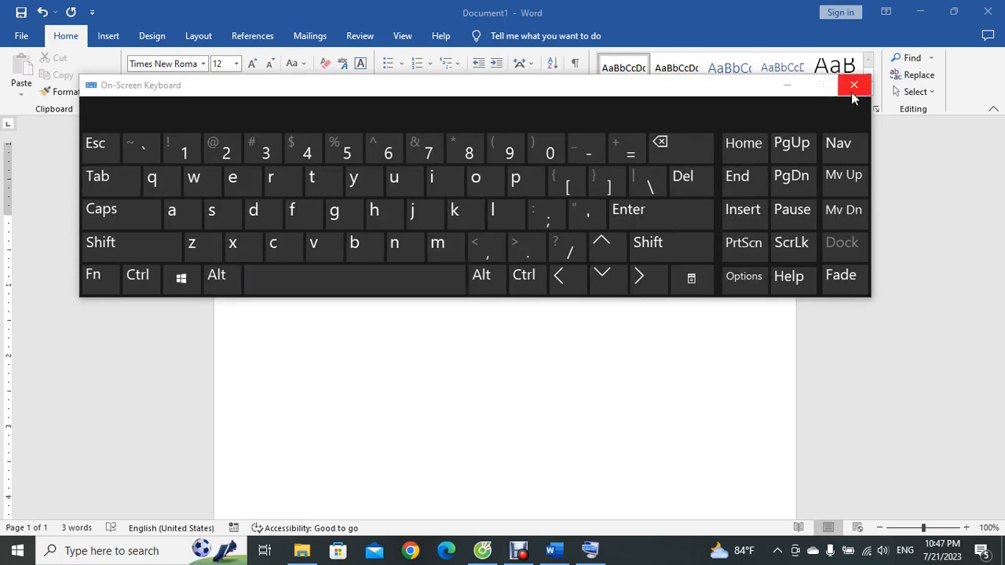
pyautogui.click(283, 282)
pyautogui.click(853, 85)
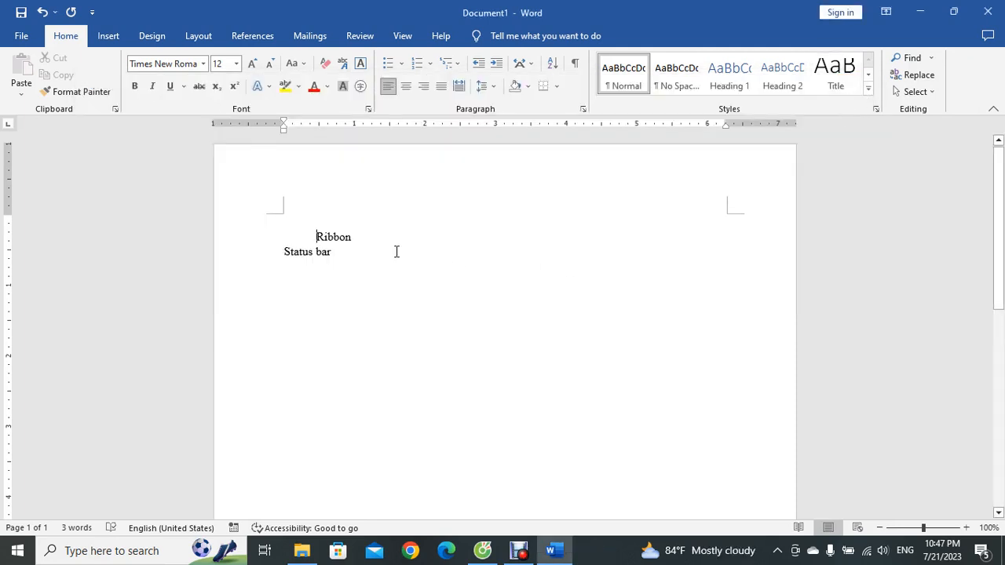
# Delete all the spaces in front of "Ribbon" so the word starts at the left margin
pyautogui.press('BackSpace')
pyautogui.press('BackSpace')
pyautogui.press('BackSpace')
pyautogui.press('BackSpace')
pyautogui.press('BackSpace')
pyautogui.press('BackSpace')
pyautogui.press('BackSpace')
pyautogui.press('BackSpace')
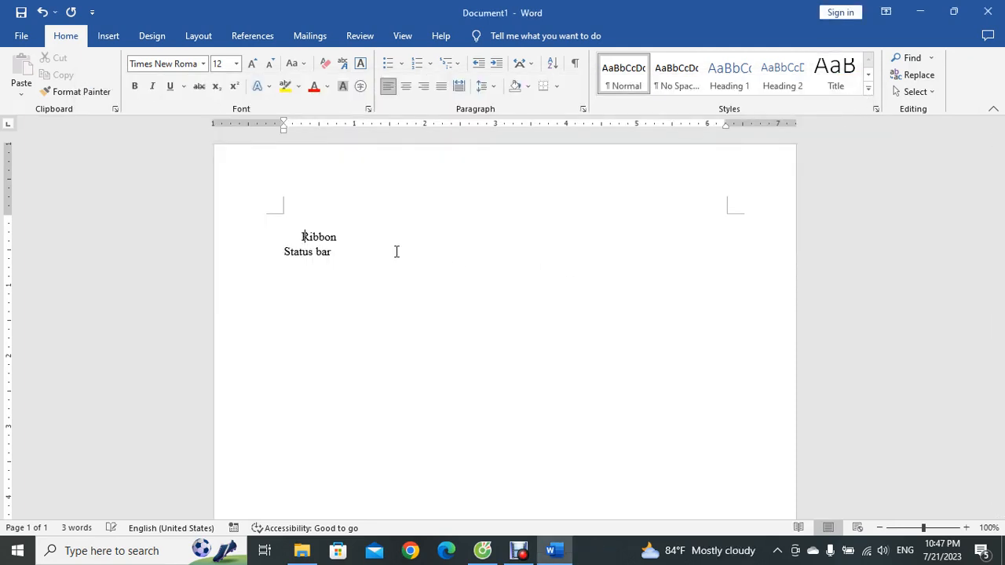
pyautogui.press('BackSpace')
pyautogui.press('BackSpace')
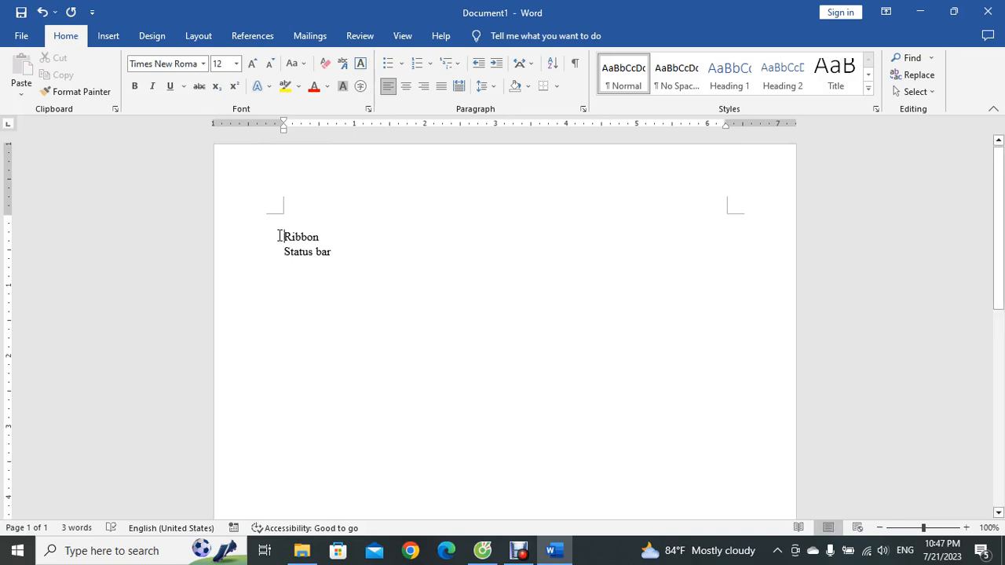
# Center the "Ribbon" line and set its font size to 14
pyautogui.doubleClick(322, 234)
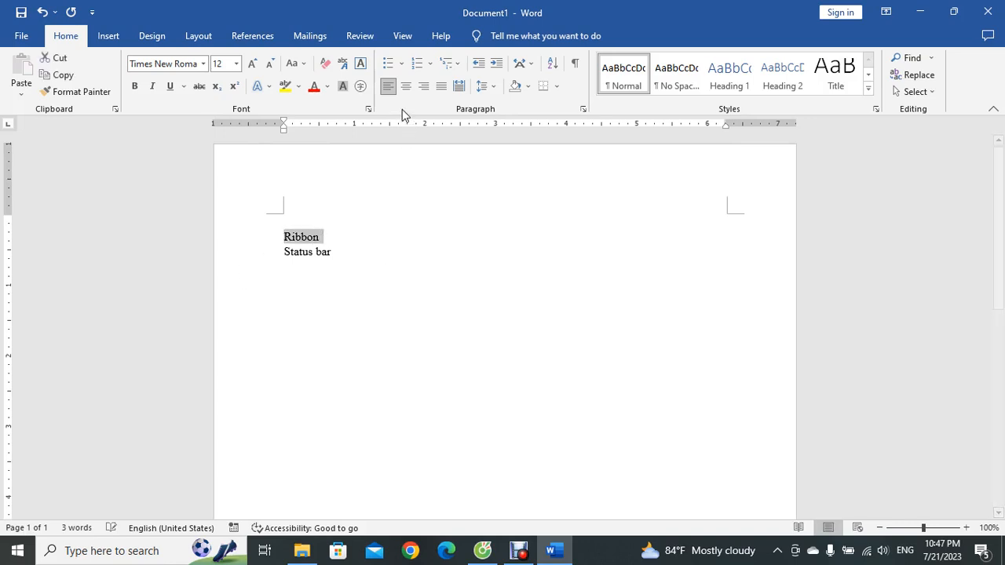
pyautogui.click(406, 87)
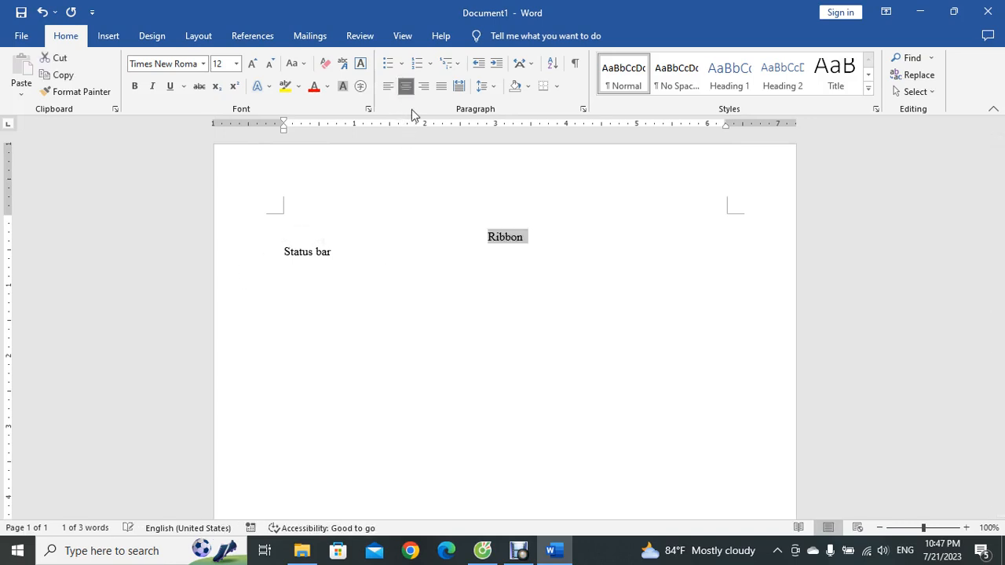
pyautogui.click(230, 64)
pyautogui.click(236, 63)
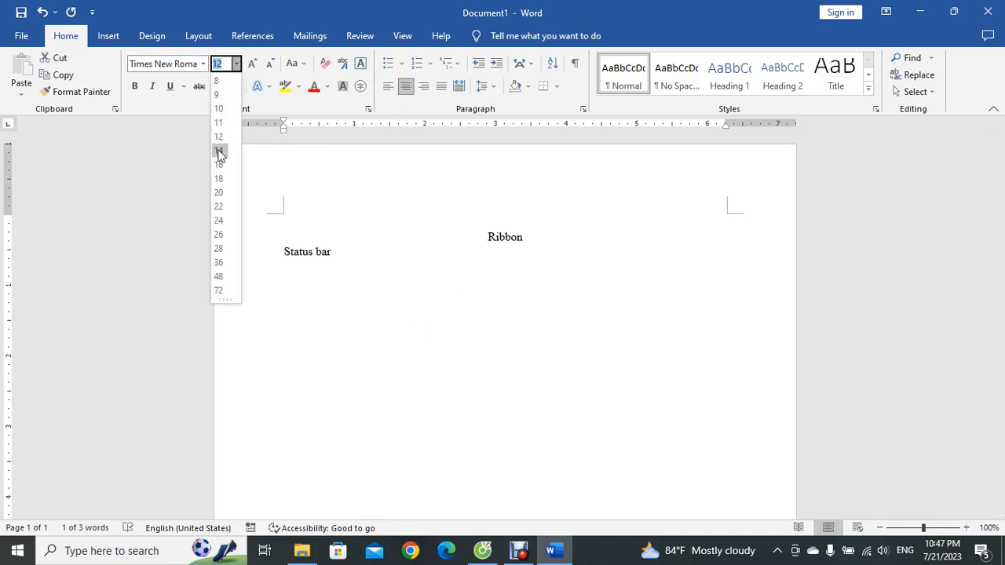
pyautogui.click(217, 152)
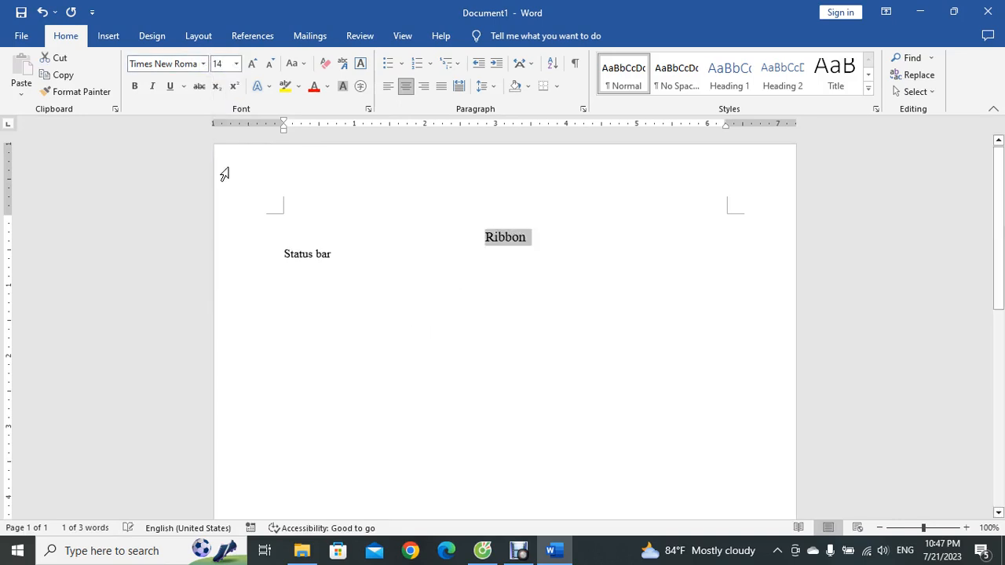
pyautogui.click(494, 289)
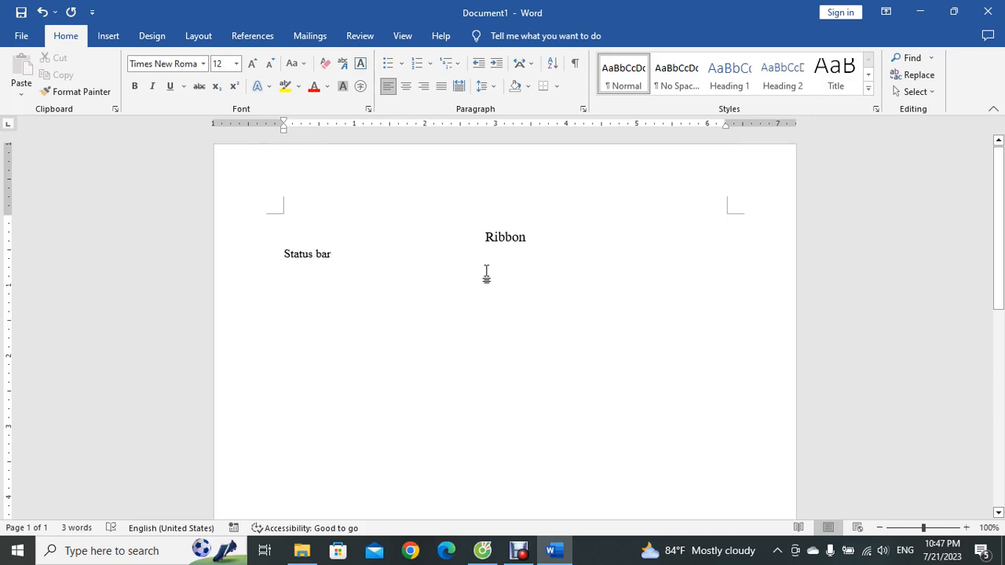
# Make the centered "Ribbon" heading bold and underlined
pyautogui.moveTo(485, 237); pyautogui.dragTo(532, 238)
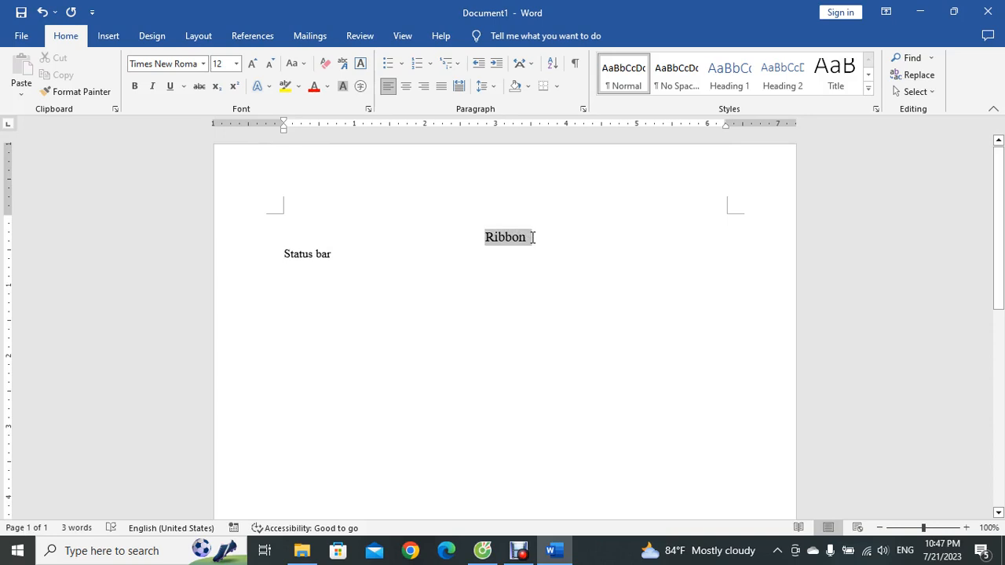
pyautogui.click(141, 85)
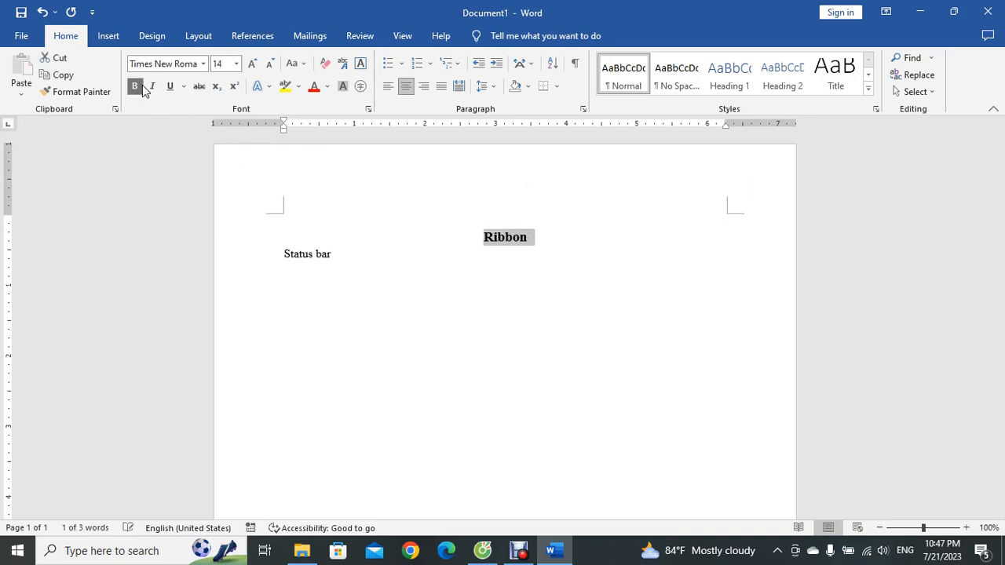
pyautogui.click(169, 86)
# Add the lines "Scroll Bar" and "Main Menu" below "Status bar"
pyautogui.click(342, 260)
pyautogui.press('Return')
pyautogui.write('Scroll Bar')
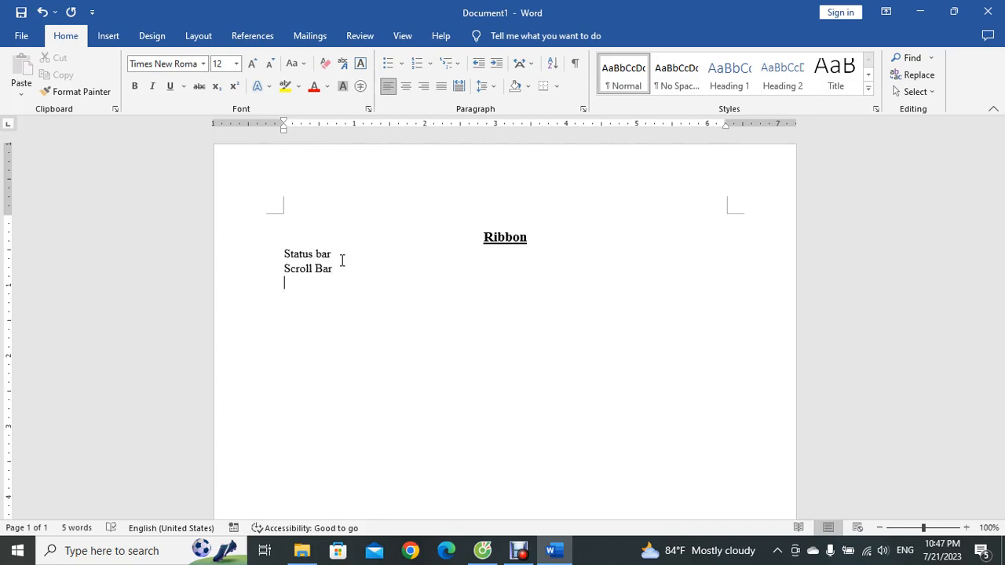
pyautogui.write(' Main Menu')
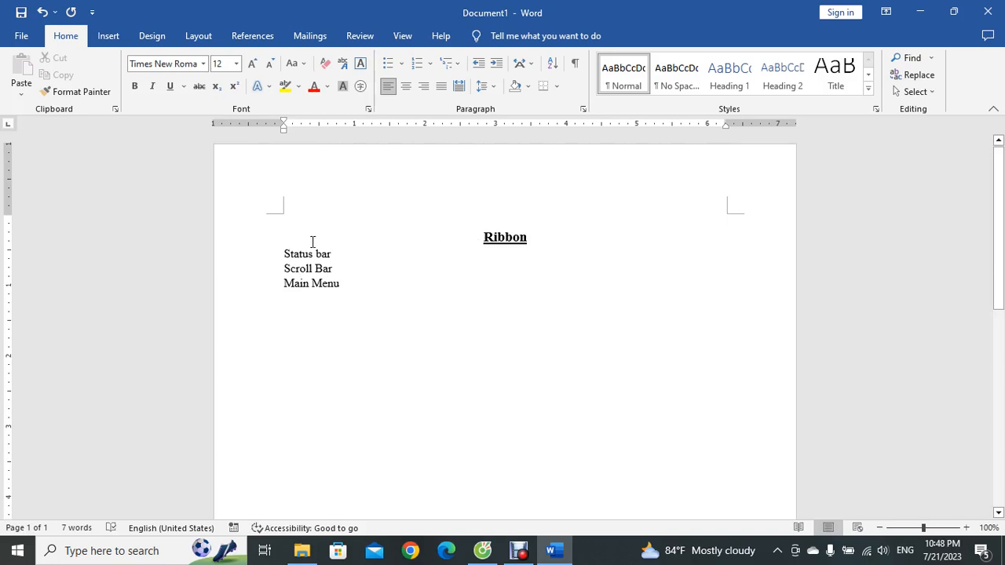
# Try centering and bolding the "Status bar" line manually and undo both changes
pyautogui.moveTo(283, 254); pyautogui.dragTo(337, 254)
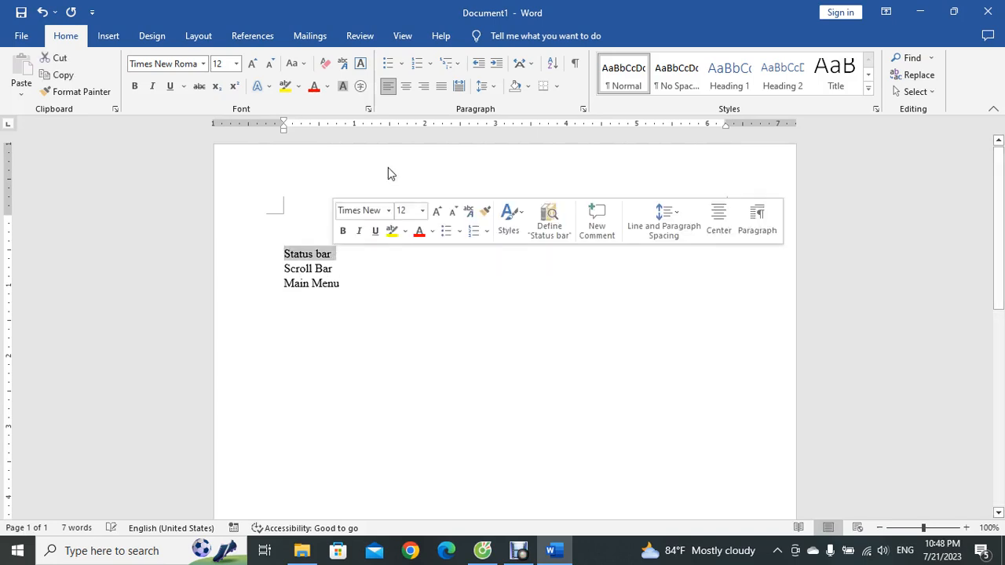
pyautogui.click(407, 88)
pyautogui.click(138, 90)
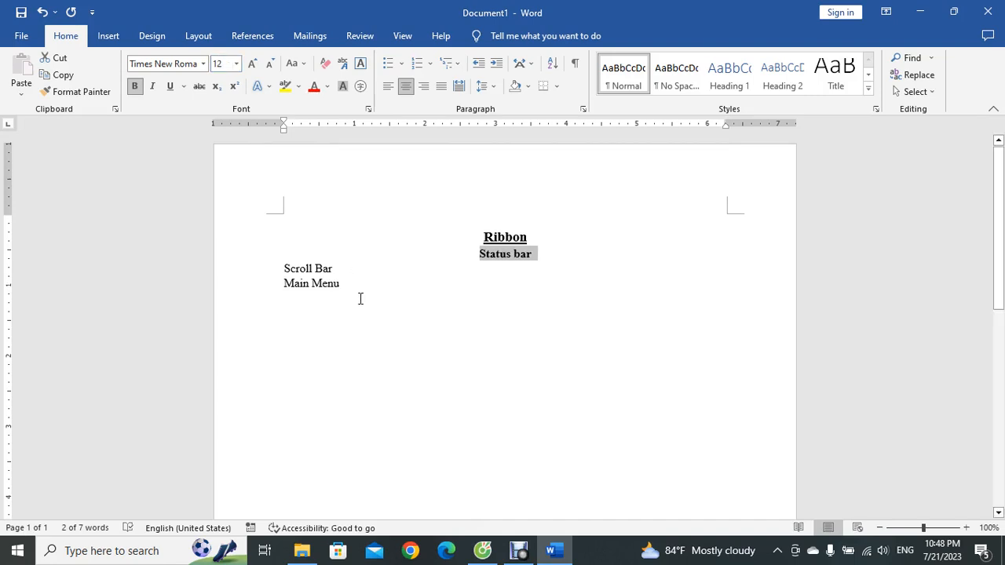
pyautogui.hotkey('ctrl', 'z')
pyautogui.hotkey('ctrl', 'z')
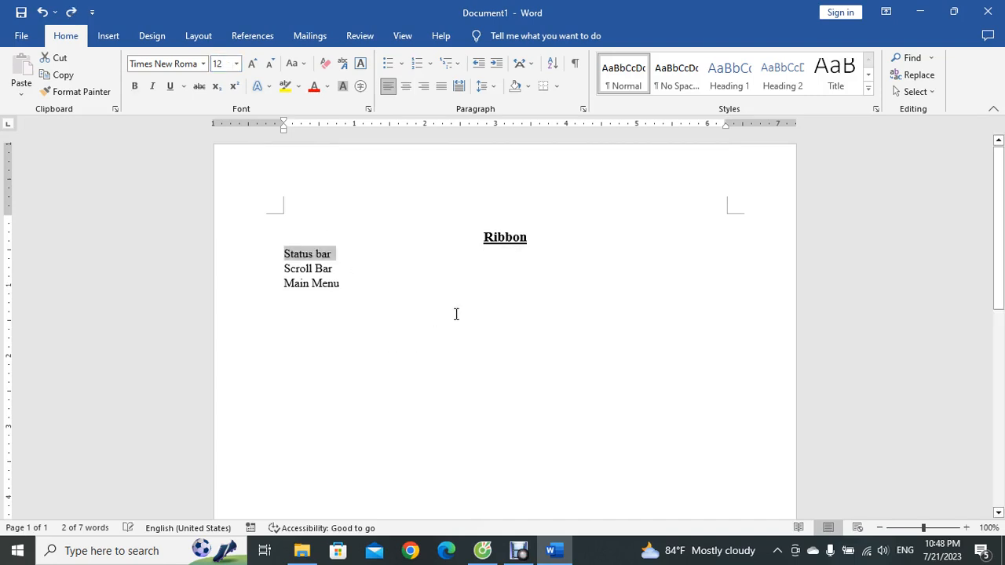
# Copy the "Ribbon" heading's formatting onto the "Status bar" line with Format Painter and undo it
pyautogui.click(499, 235)
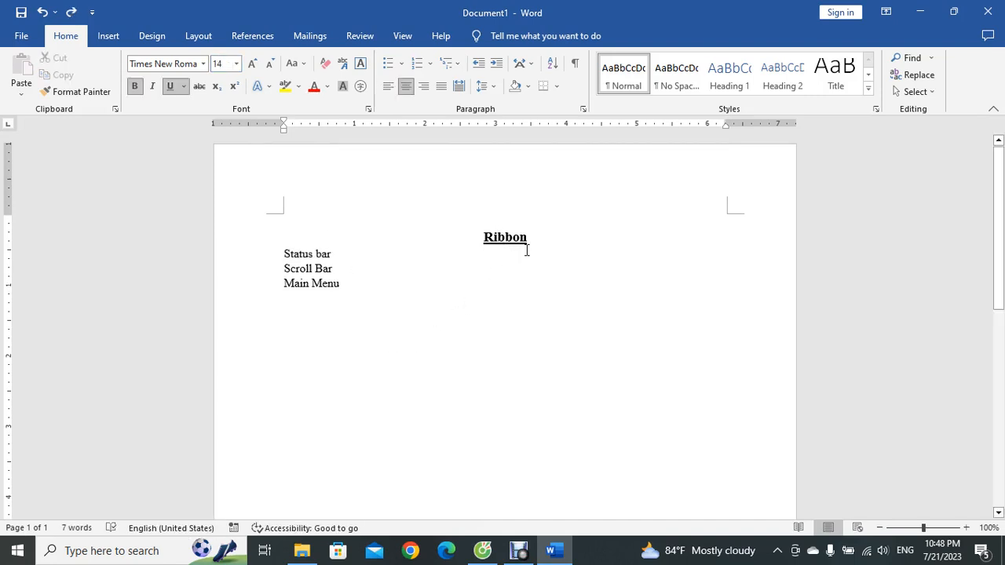
pyautogui.moveTo(532, 236); pyautogui.dragTo(486, 231)
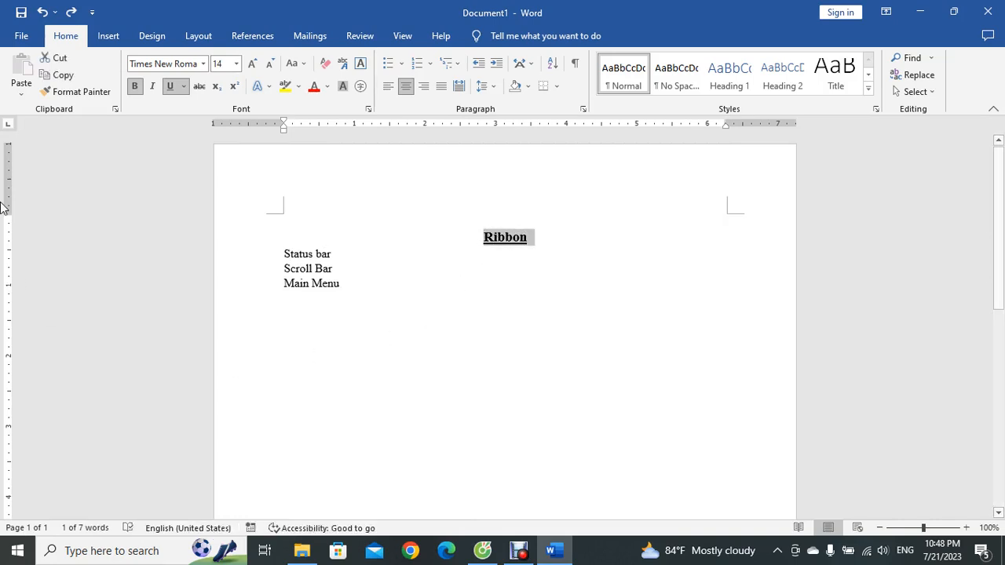
pyautogui.click(82, 93)
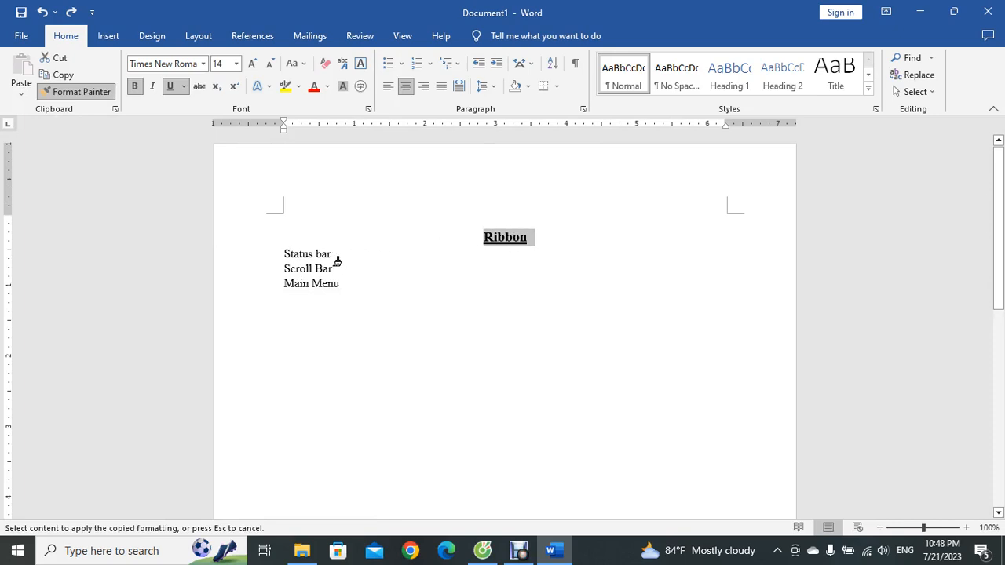
pyautogui.moveTo(333, 254); pyautogui.dragTo(289, 259)
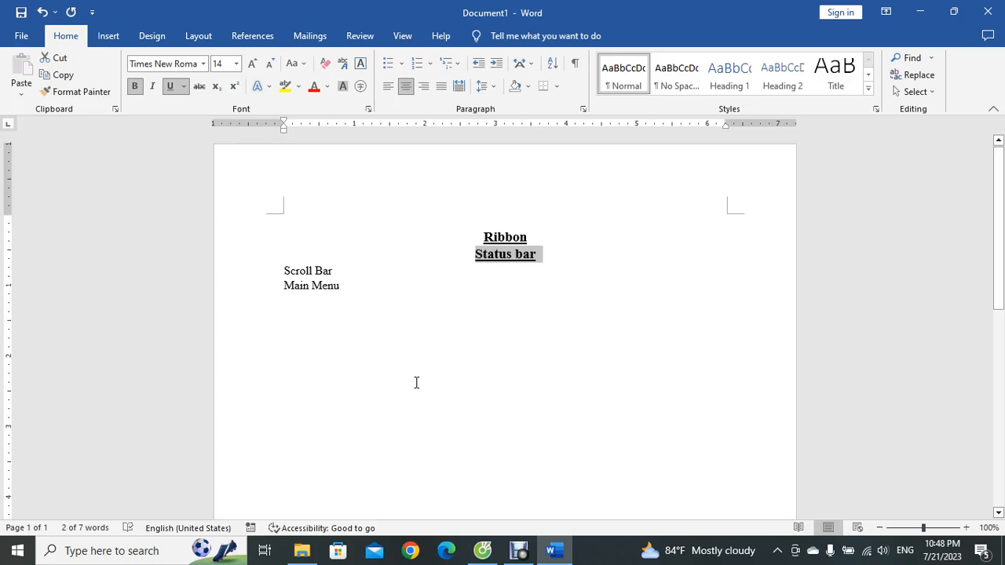
pyautogui.hotkey('ctrl', 'z')
# Copy the "Ribbon" heading's formatting onto the "Status bar" line using Format Painter, and undo the change
pyautogui.moveTo(527, 237); pyautogui.dragTo(479, 239)
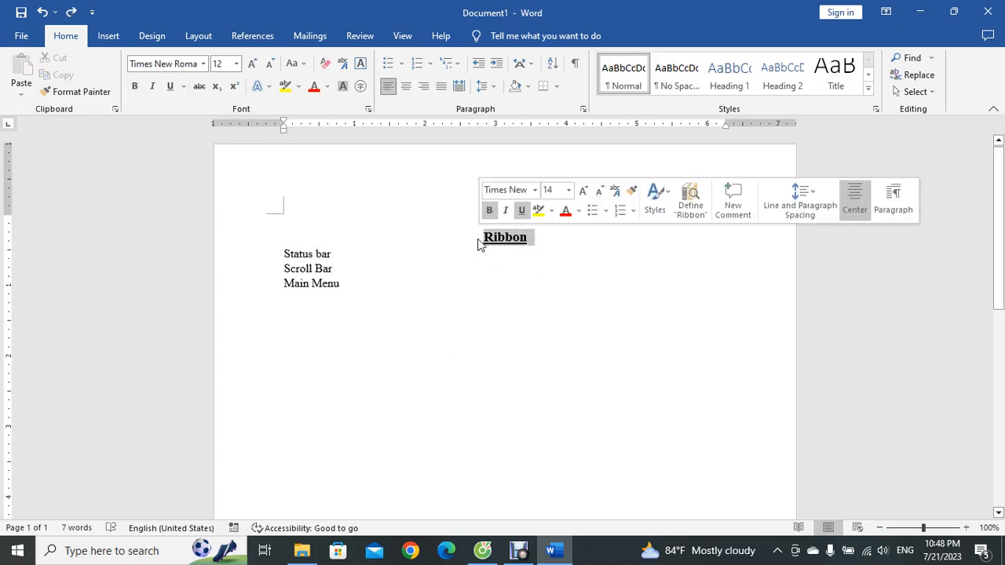
pyautogui.click(79, 94)
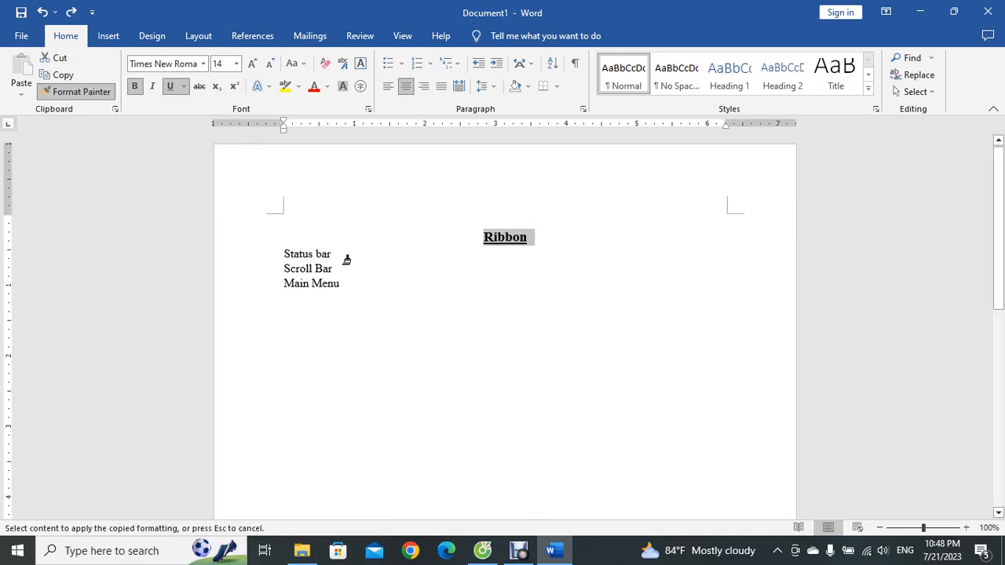
pyautogui.moveTo(334, 253); pyautogui.dragTo(285, 253)
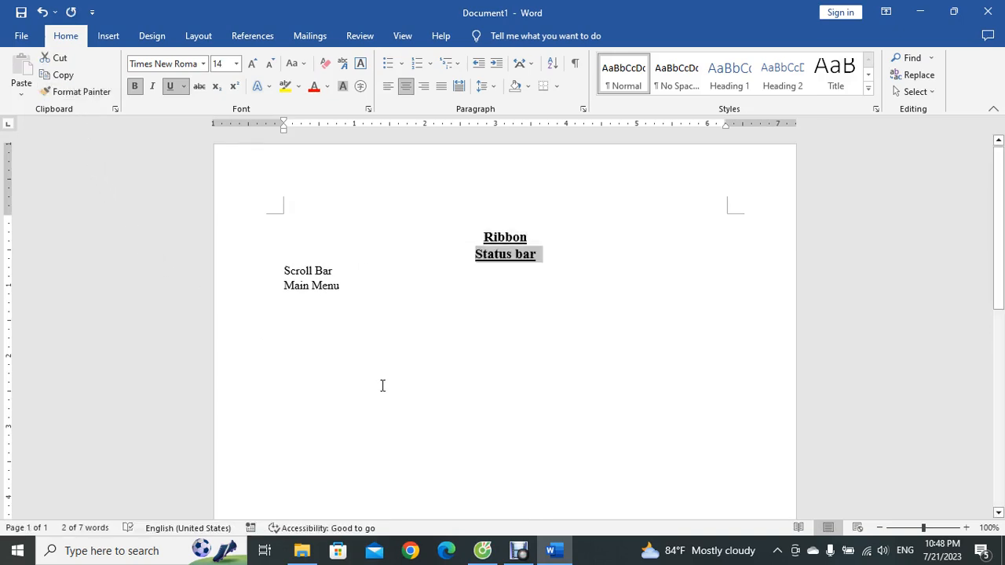
pyautogui.hotkey('ctrl', 'z')
pyautogui.click(539, 269)
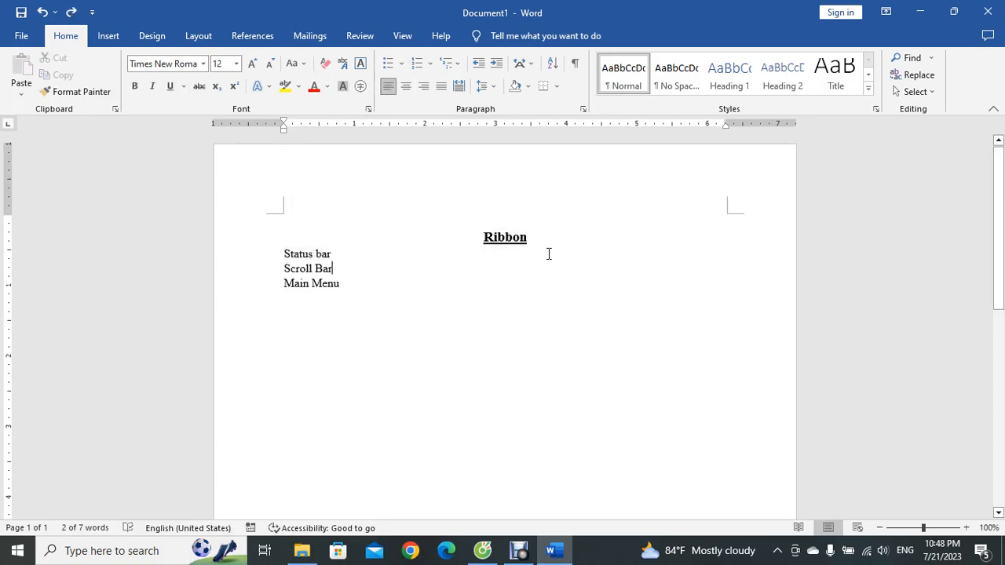
# Apply the "Ribbon" heading's formatting to the "Status bar" line with Format Painter
pyautogui.moveTo(538, 240); pyautogui.dragTo(481, 234)
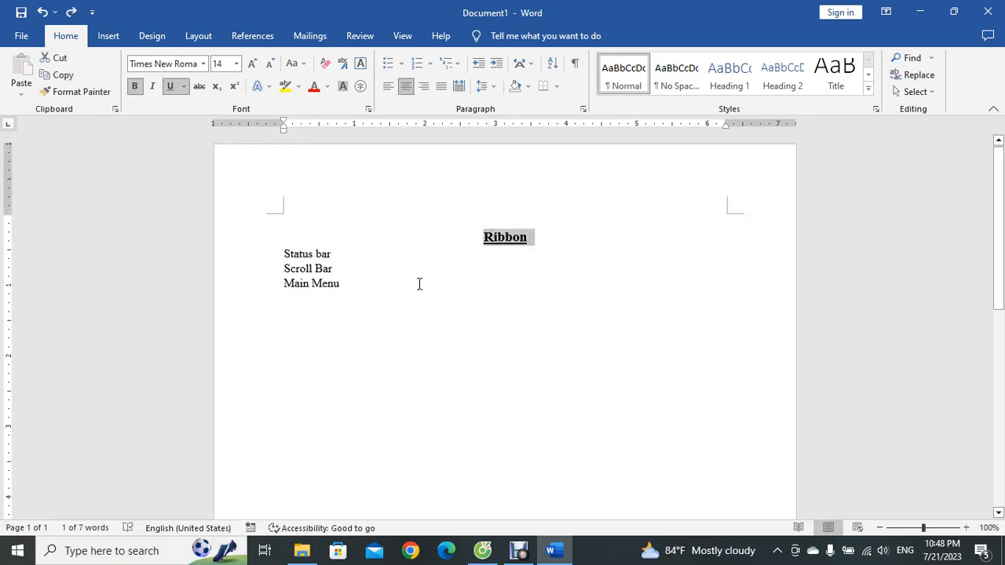
pyautogui.click(87, 95)
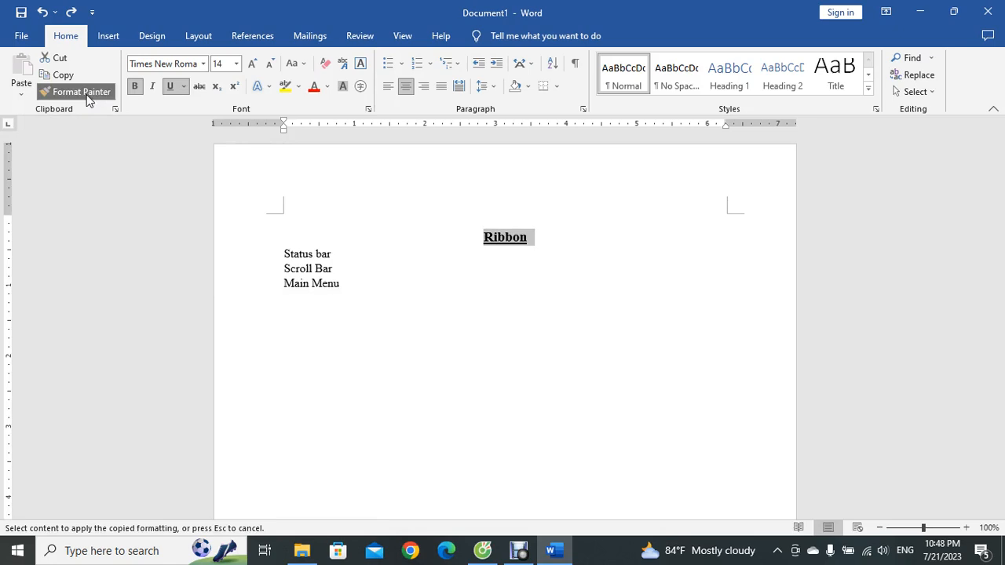
pyautogui.moveTo(338, 254); pyautogui.dragTo(282, 253)
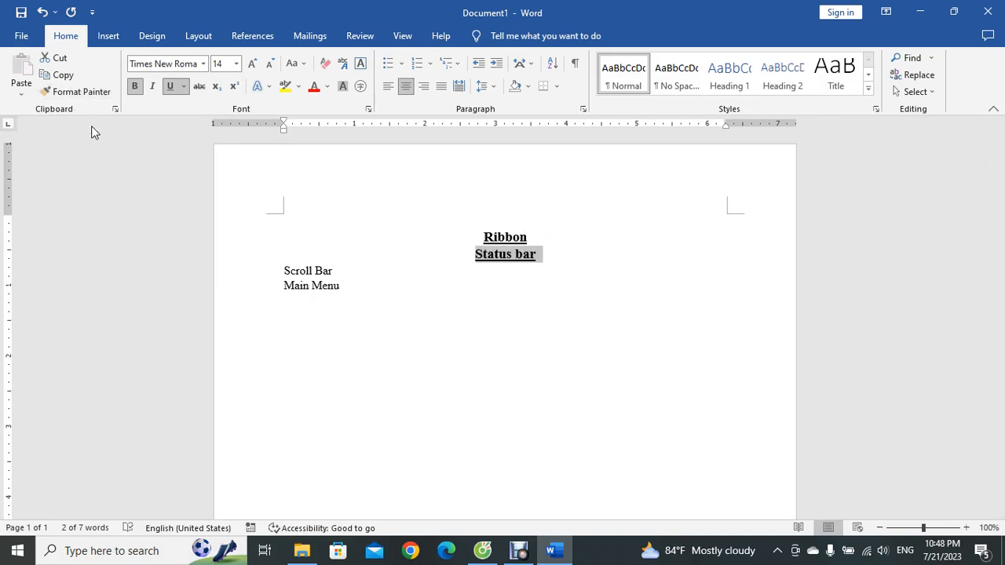
pyautogui.click(506, 287)
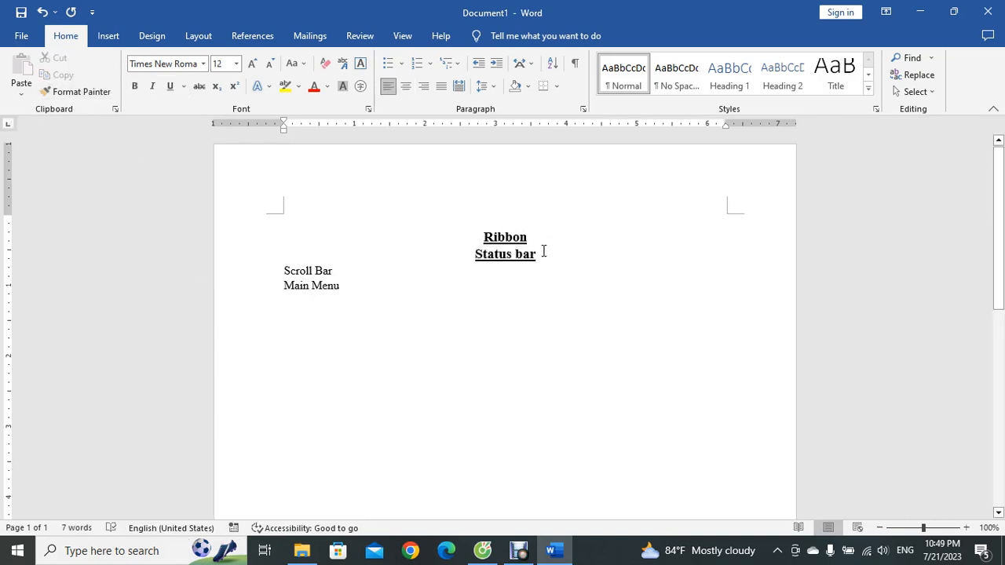
# Keep Format Painter active to copy the "Status bar" formatting onto both the "Scroll Bar" and "Main Menu" lines
pyautogui.moveTo(544, 253); pyautogui.dragTo(487, 255)
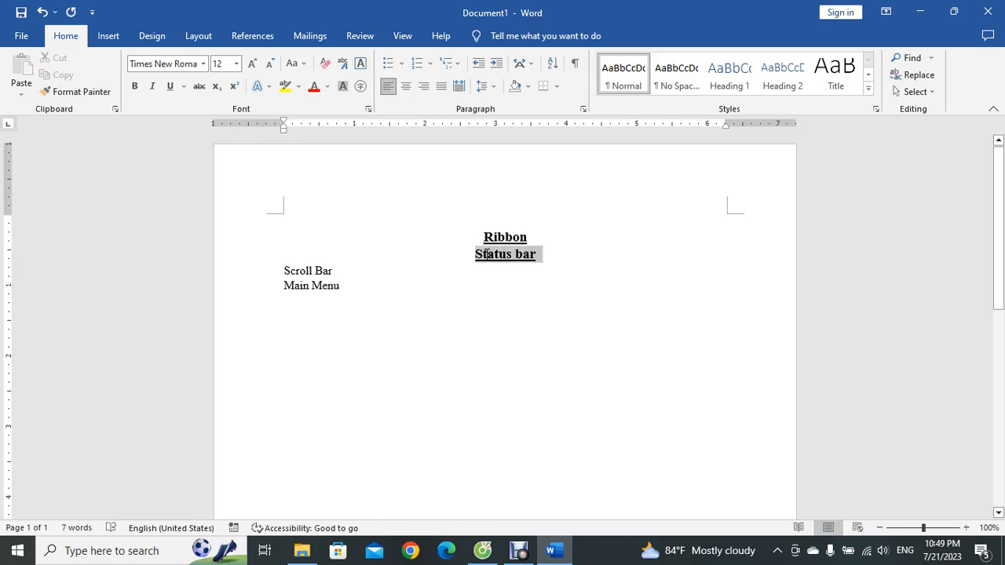
pyautogui.click(92, 94)
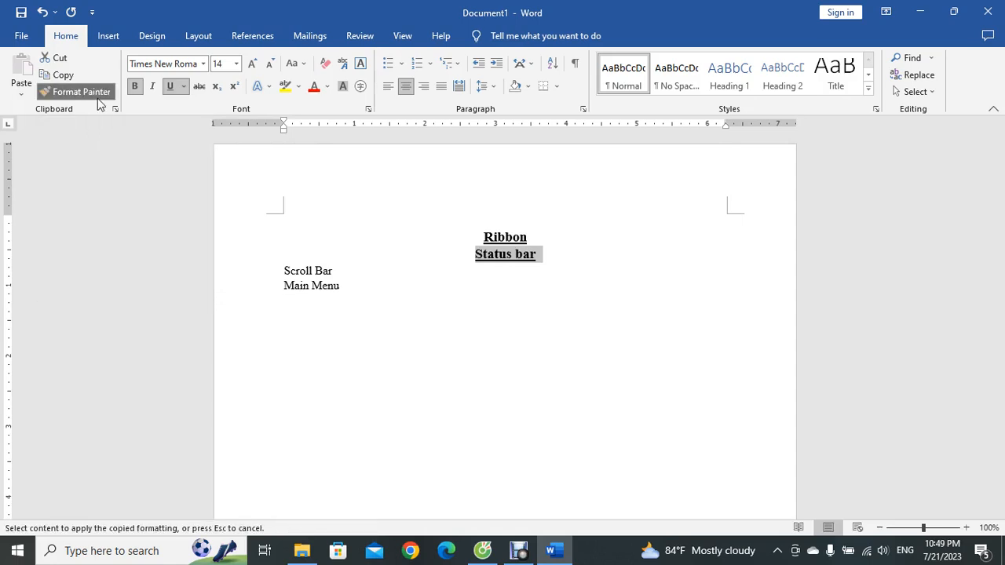
pyautogui.moveTo(328, 269); pyautogui.dragTo(274, 270)
pyautogui.moveTo(342, 288); pyautogui.dragTo(284, 287)
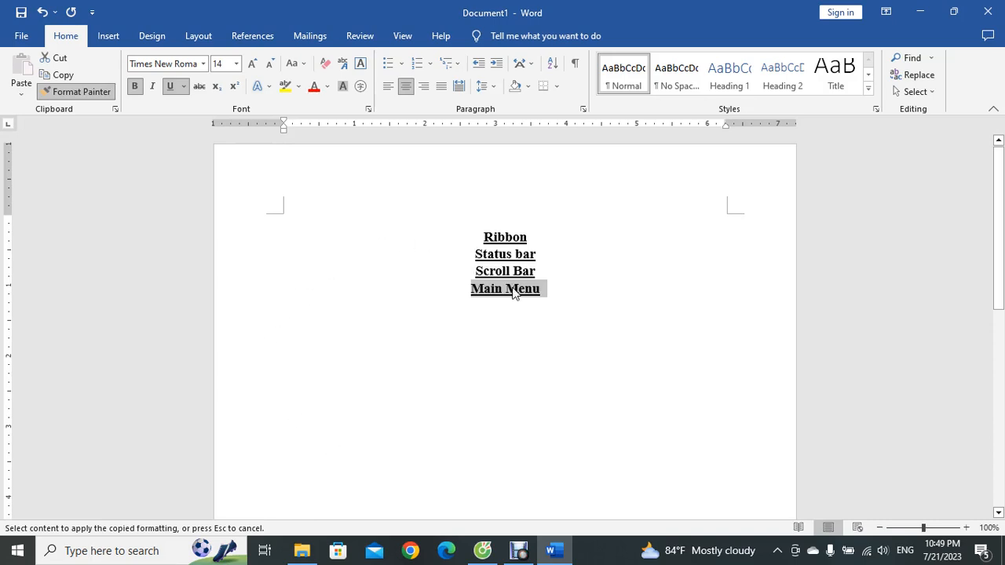
pyautogui.click(94, 95)
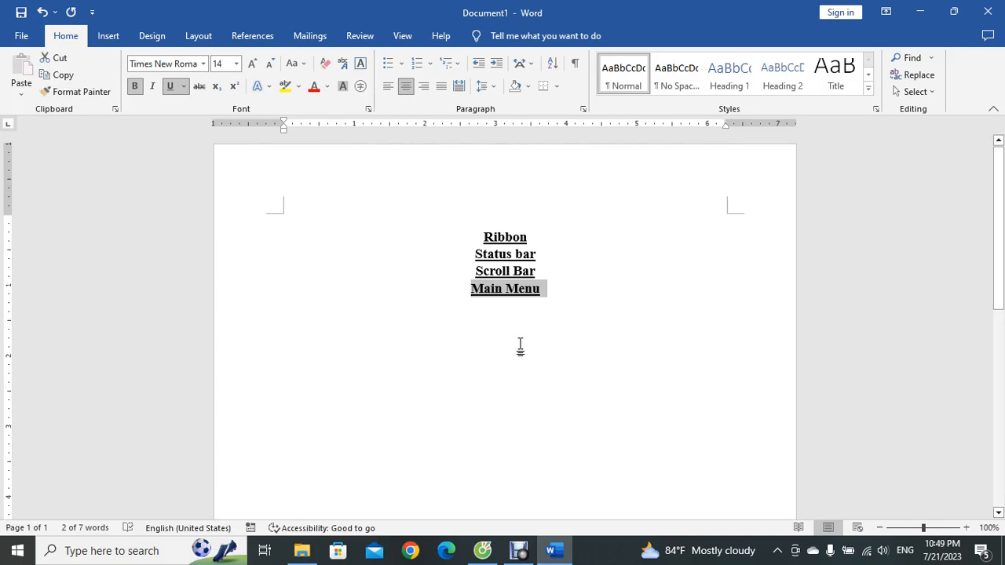
# Undo the formatting copied onto the "Main Menu", "Scroll Bar" and "Status bar" lines
pyautogui.hotkey('ctrl', 'z')
pyautogui.hotkey('ctrl', 'z')
pyautogui.hotkey('ctrl', 'z')
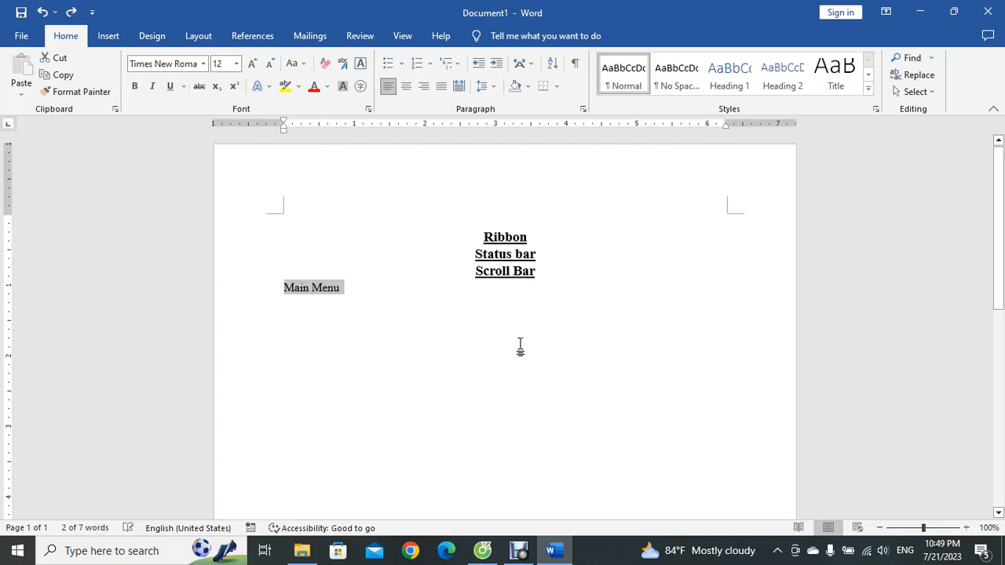
pyautogui.click(520, 346)
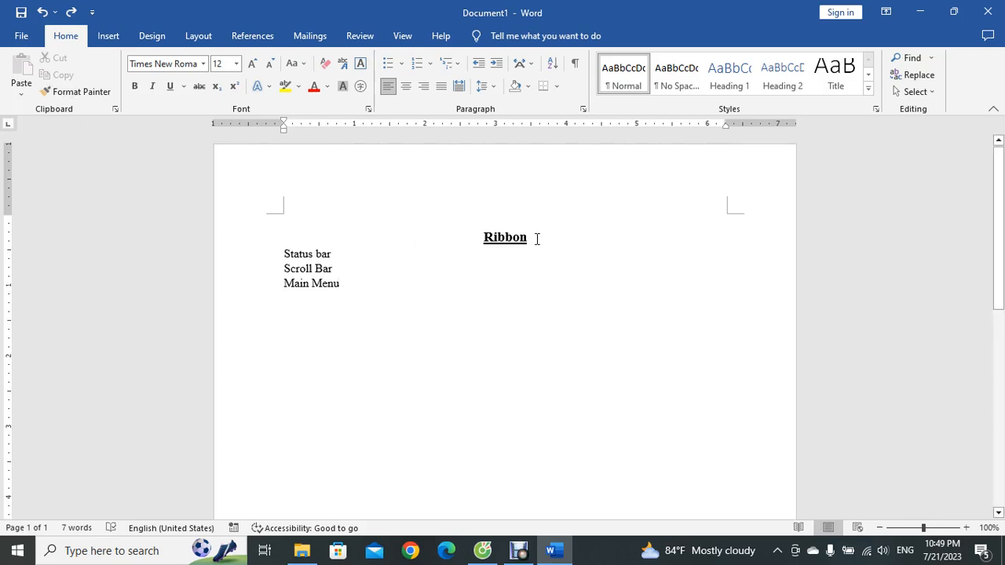
# Copy the "Ribbon" heading and paste it as text only, without its formatting, on a new line below "Main Menu"
pyautogui.moveTo(529, 237); pyautogui.dragTo(479, 235)
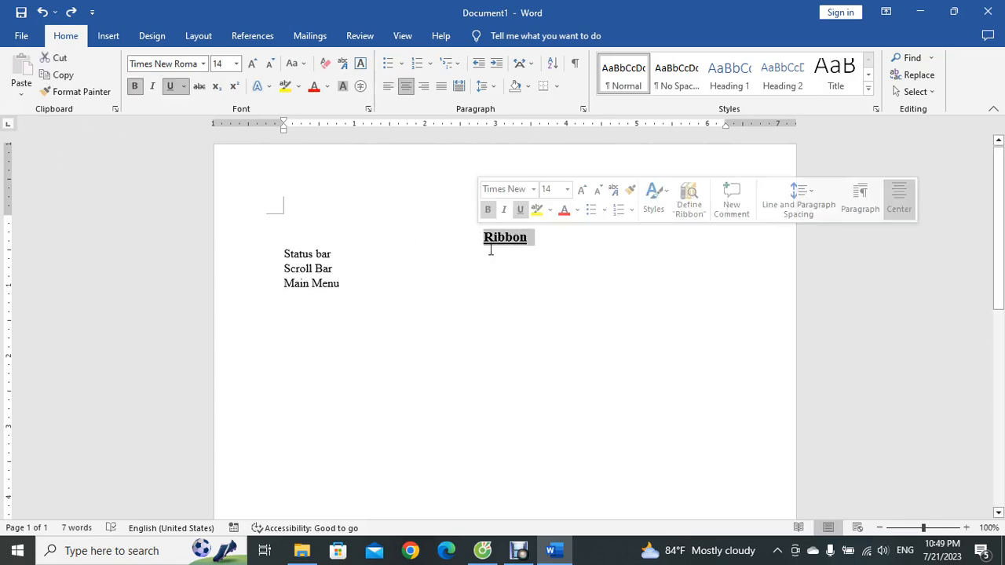
pyautogui.rightClick(491, 239)
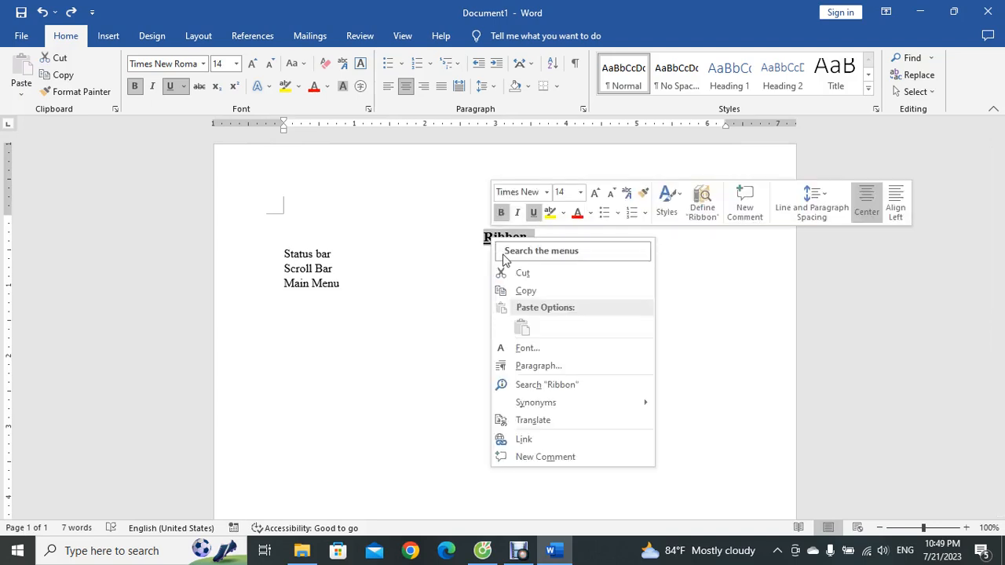
pyautogui.click(525, 291)
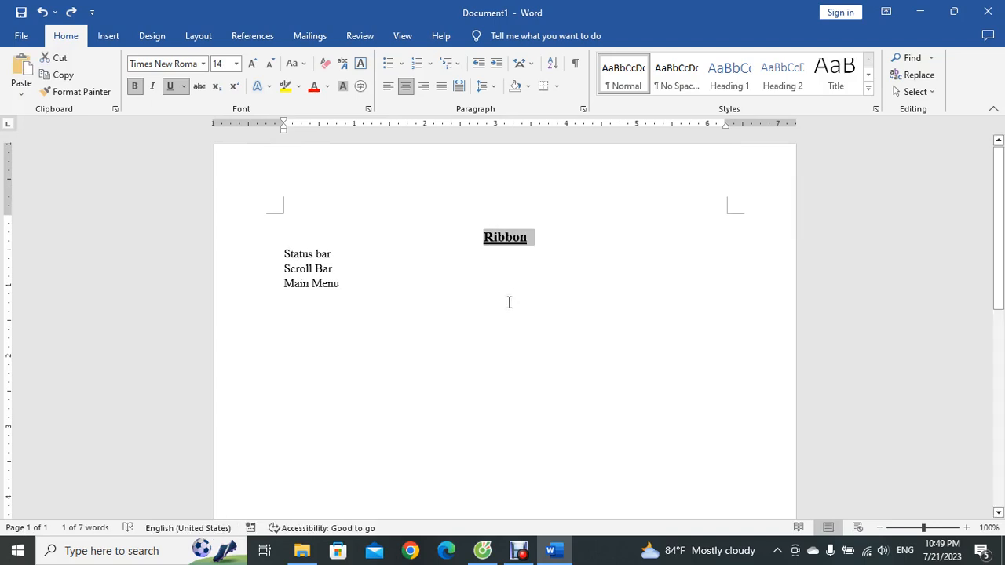
pyautogui.click(366, 285)
pyautogui.press('Return')
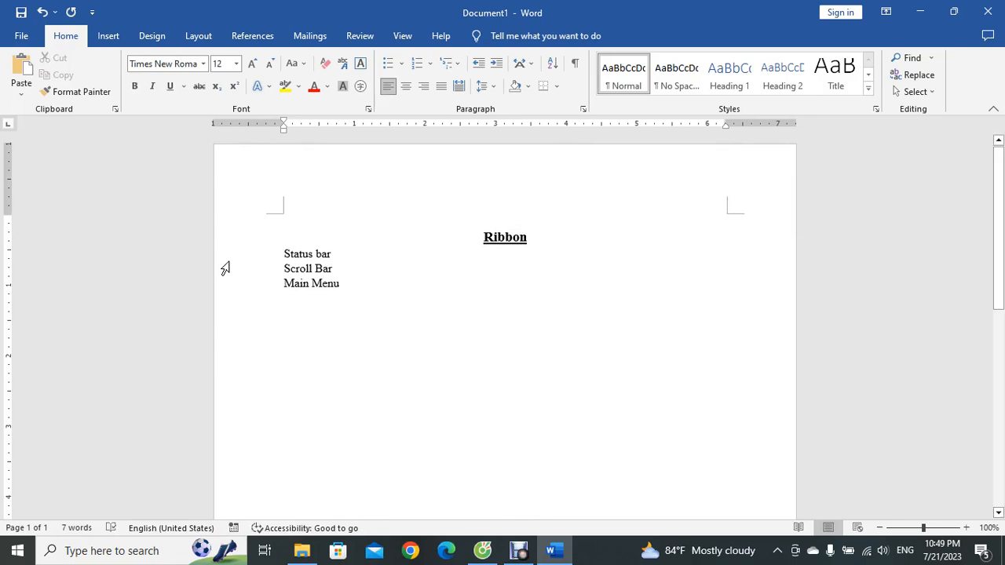
pyautogui.rightClick(289, 297)
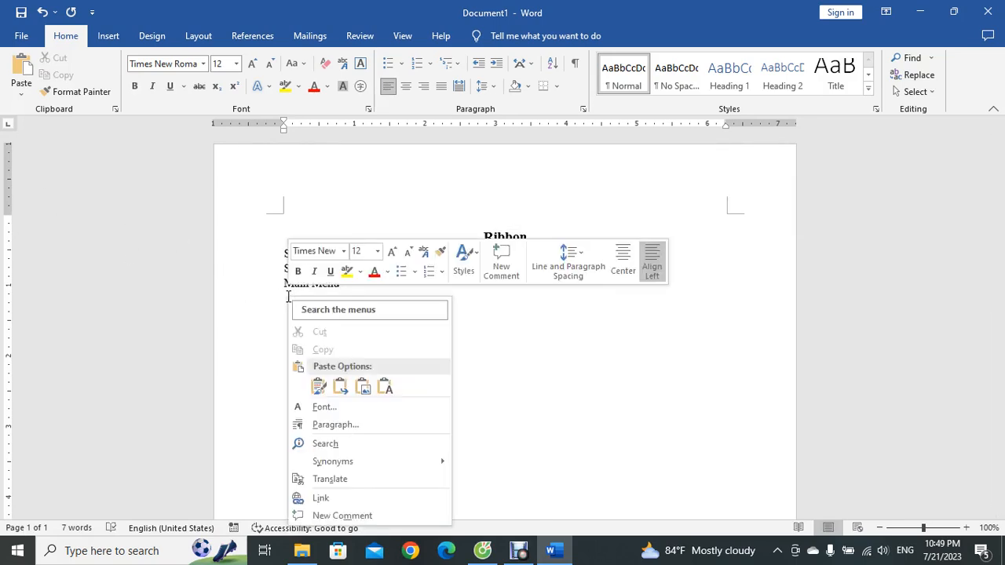
pyautogui.click(318, 386)
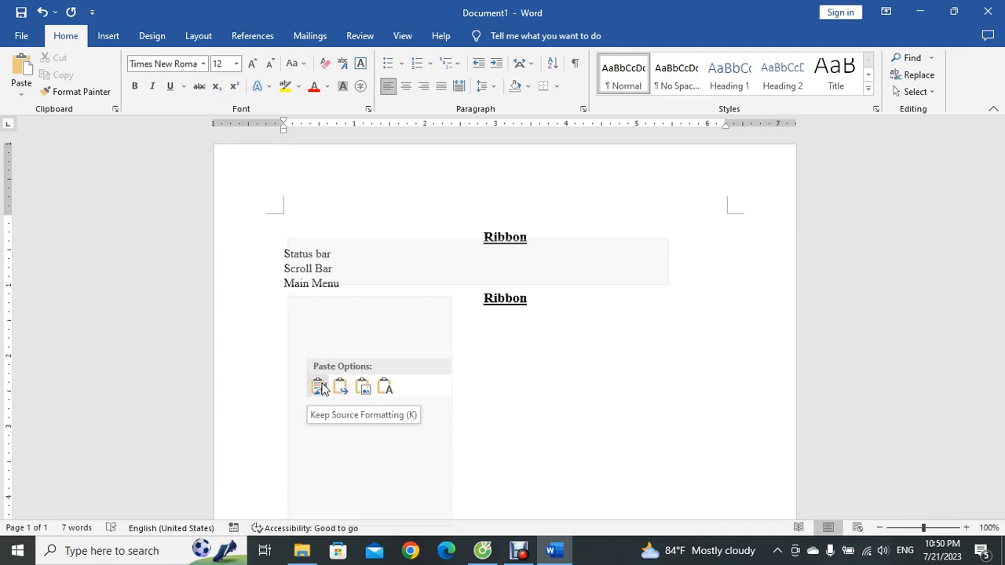
pyautogui.click(385, 388)
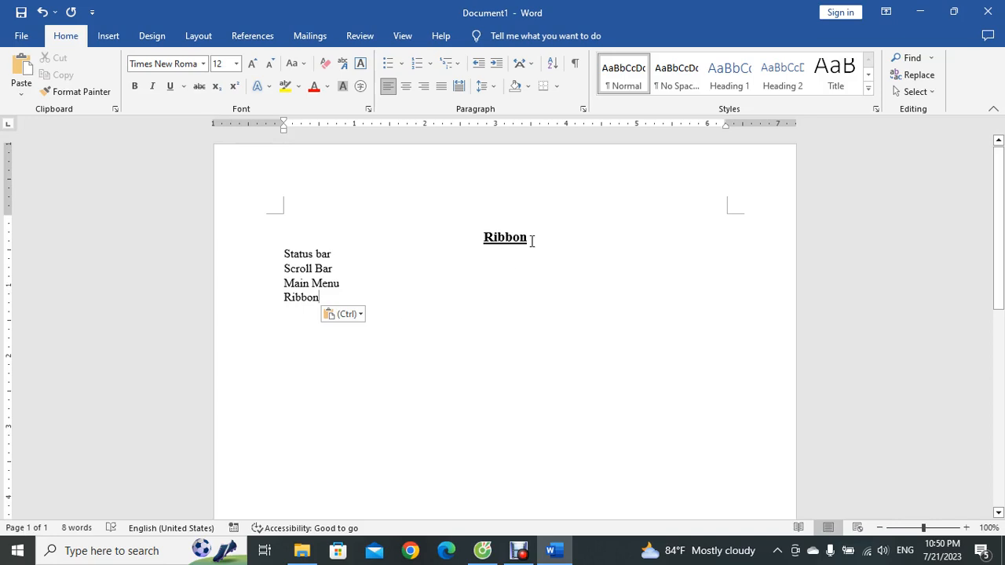
# Change the case of the centered "Ribbon" heading to UPPERCASE
pyautogui.moveTo(534, 240); pyautogui.dragTo(479, 240)
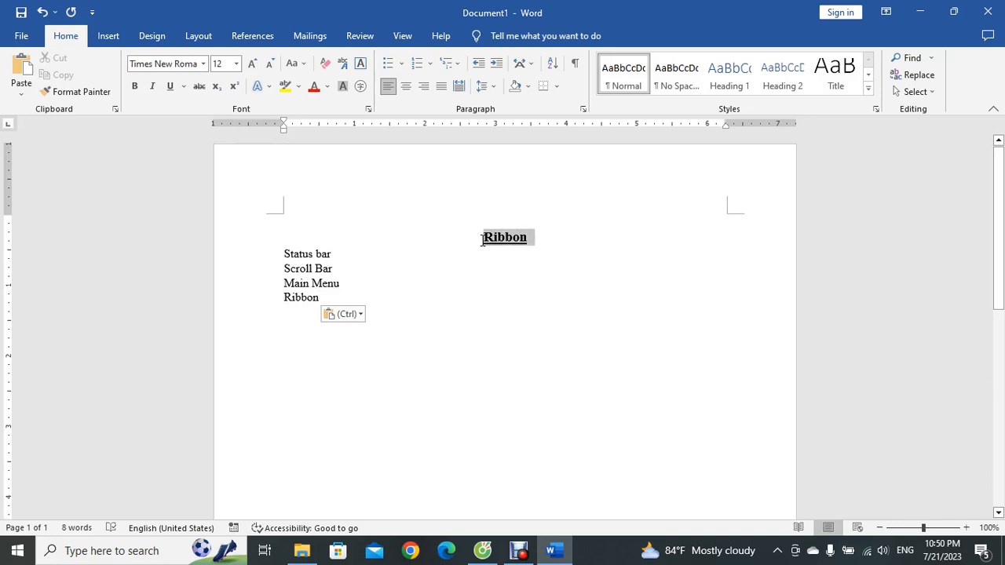
pyautogui.click(306, 62)
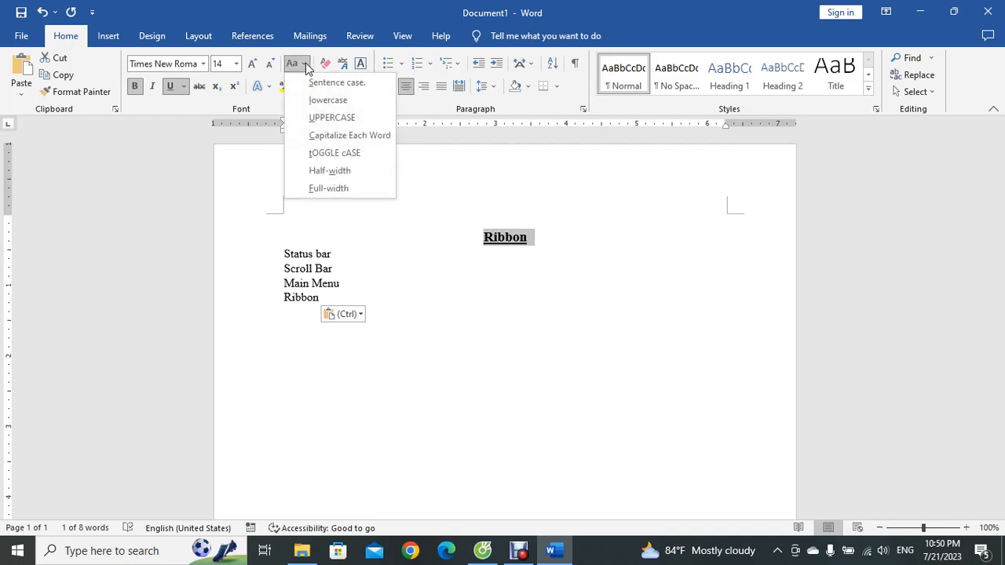
pyautogui.click(318, 117)
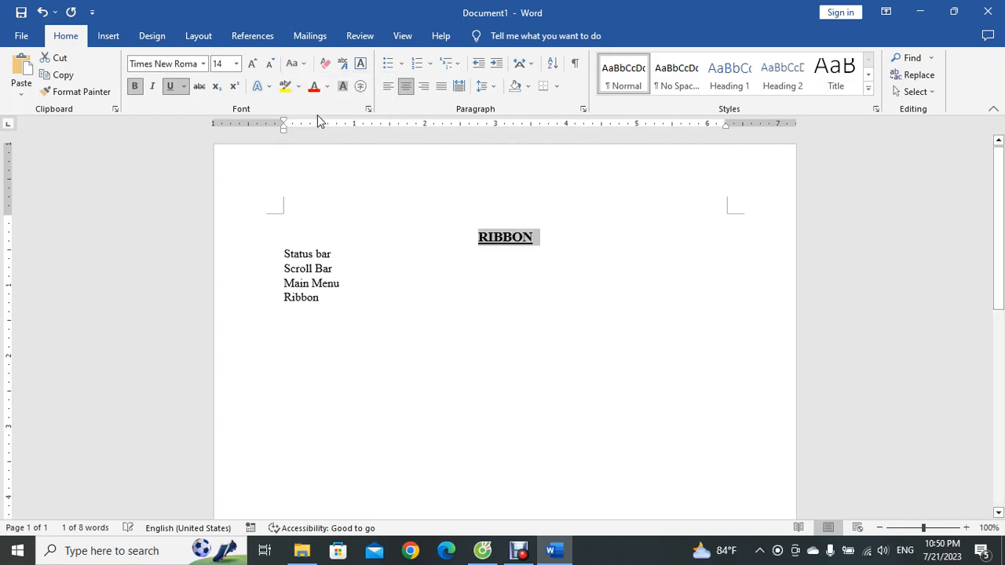
pyautogui.click(460, 310)
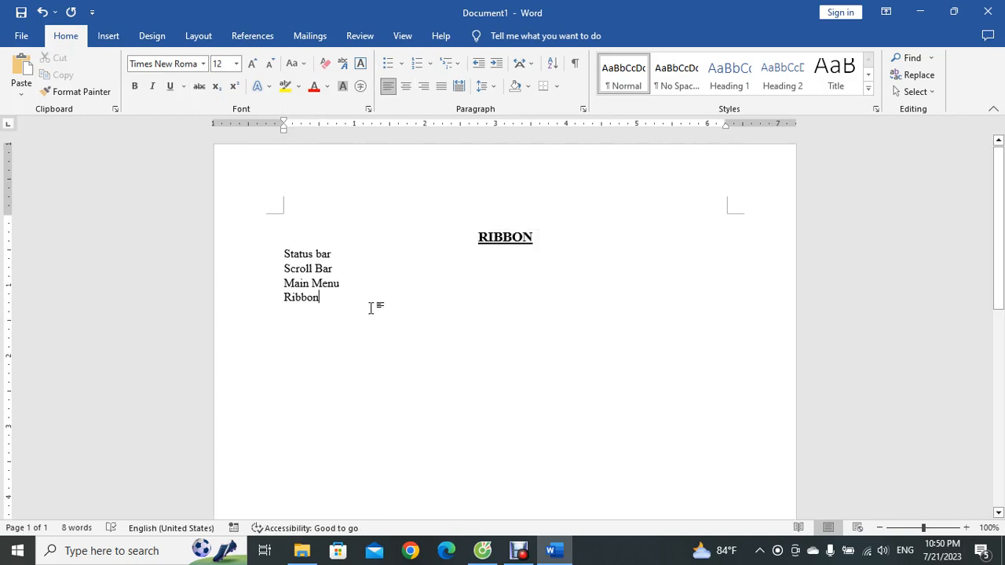
# Extend the "Main Menu" line into the sentence "Main Menu has various tabs."
pyautogui.click(322, 285)
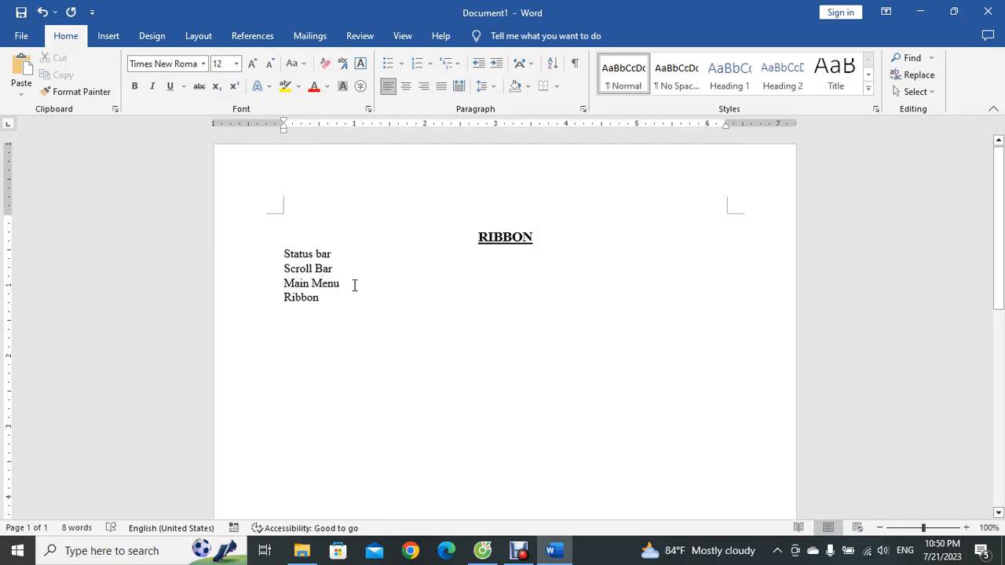
pyautogui.write('a')
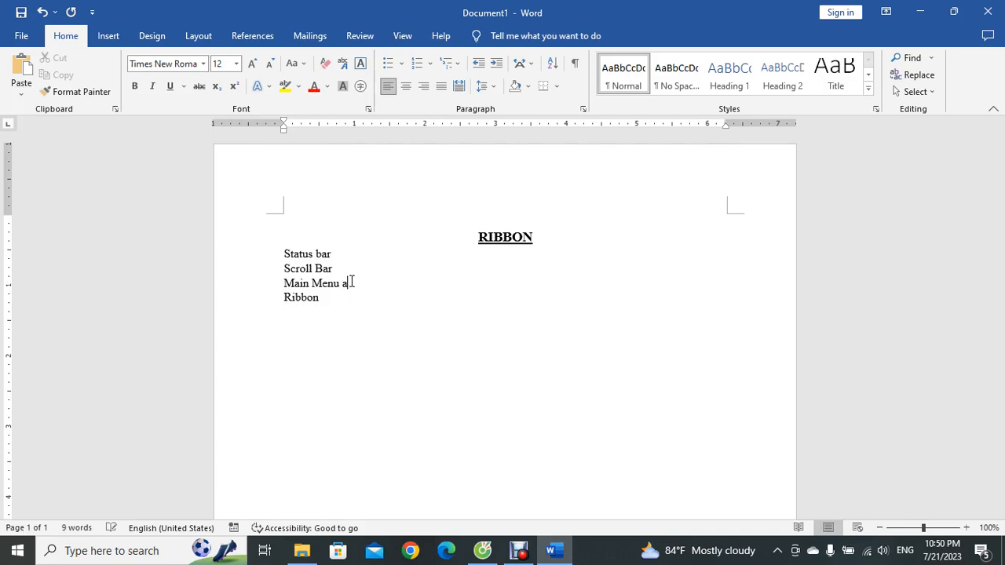
pyautogui.write('is.')
pyautogui.press('BackSpace')
pyautogui.write('has various ')
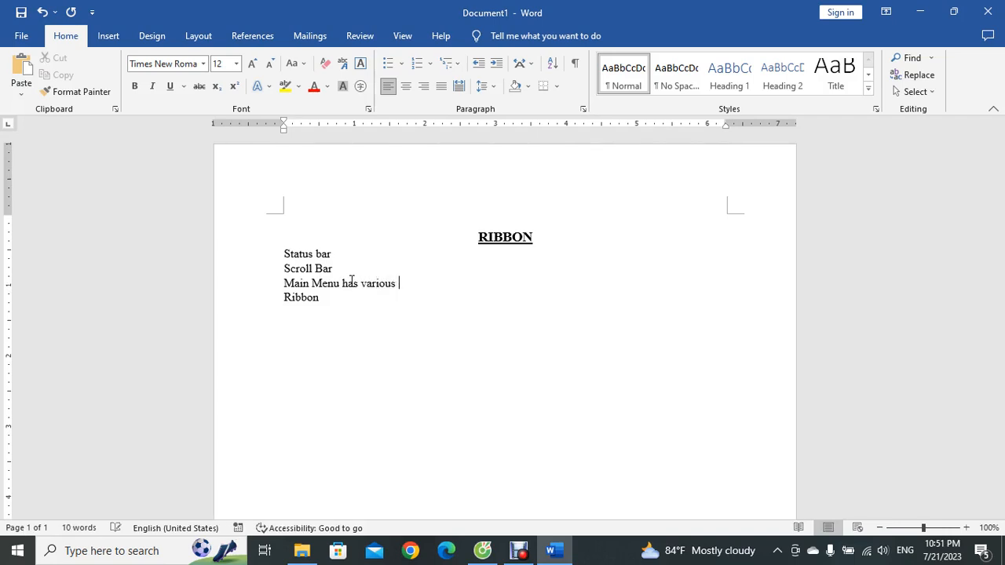
pyautogui.write('tabs.')
# Replace the capital M in both "Main" and "Menu" with a lowercase m in the "has various tabs." sentence
pyautogui.click(294, 283)
pyautogui.press('BackSpace')
pyautogui.write('m')
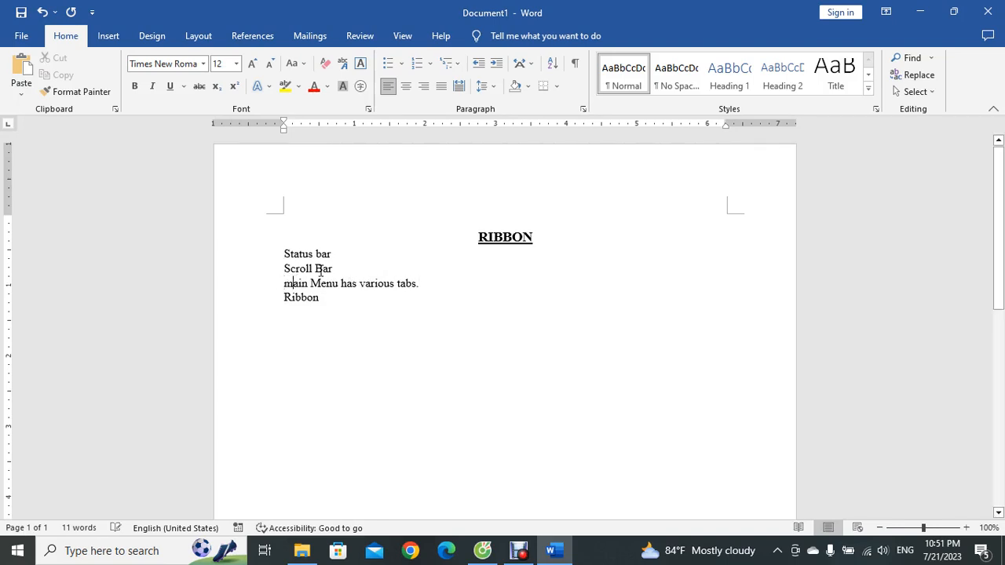
pyautogui.click(318, 284)
pyautogui.press('BackSpace')
pyautogui.write('m')
pyautogui.click(345, 321)
# Apply Sentence case to the whole line "main menu has various tabs."
pyautogui.moveTo(448, 286); pyautogui.dragTo(279, 285)
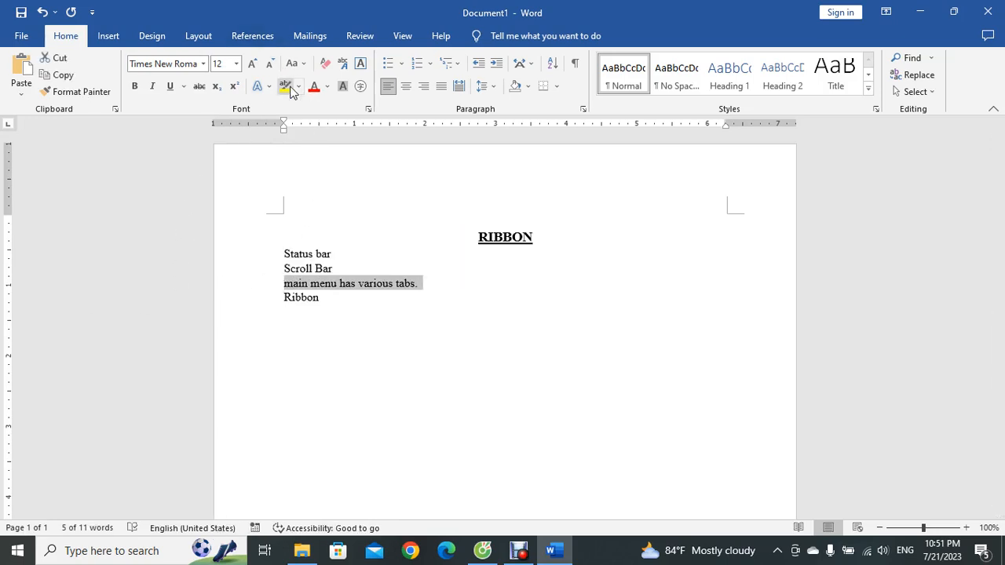
pyautogui.click(303, 65)
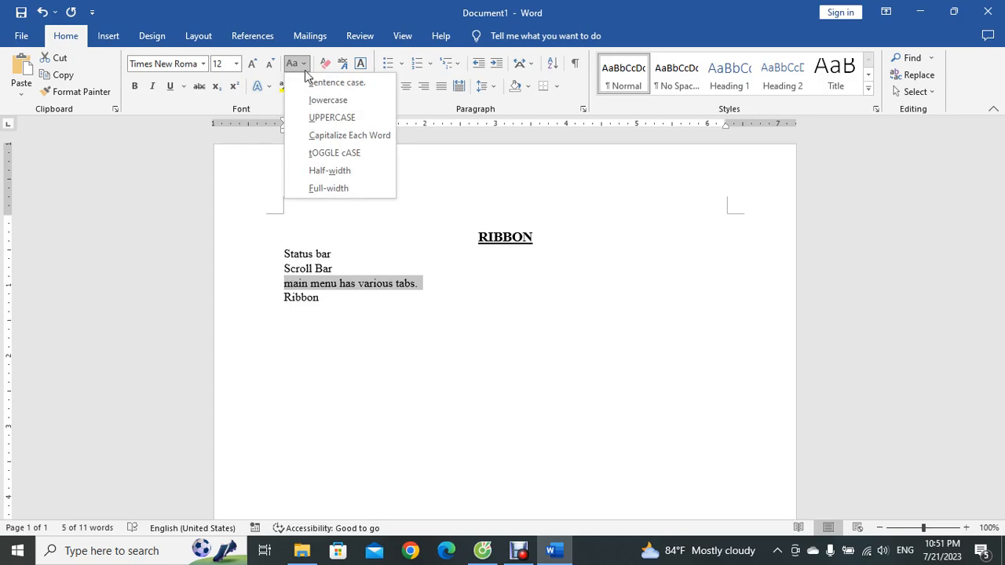
pyautogui.click(313, 83)
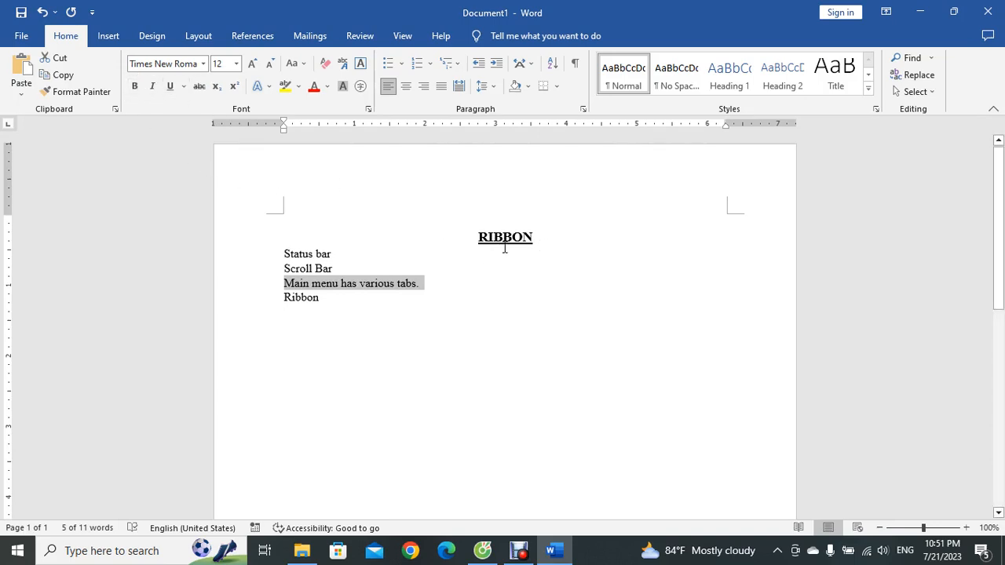
pyautogui.moveTo(547, 243); pyautogui.dragTo(495, 245)
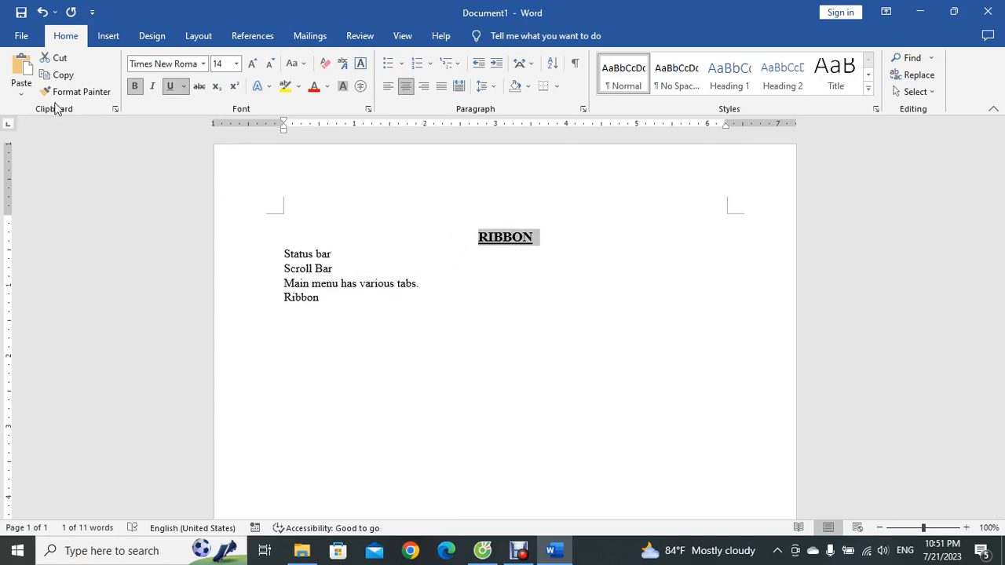
pyautogui.click(406, 297)
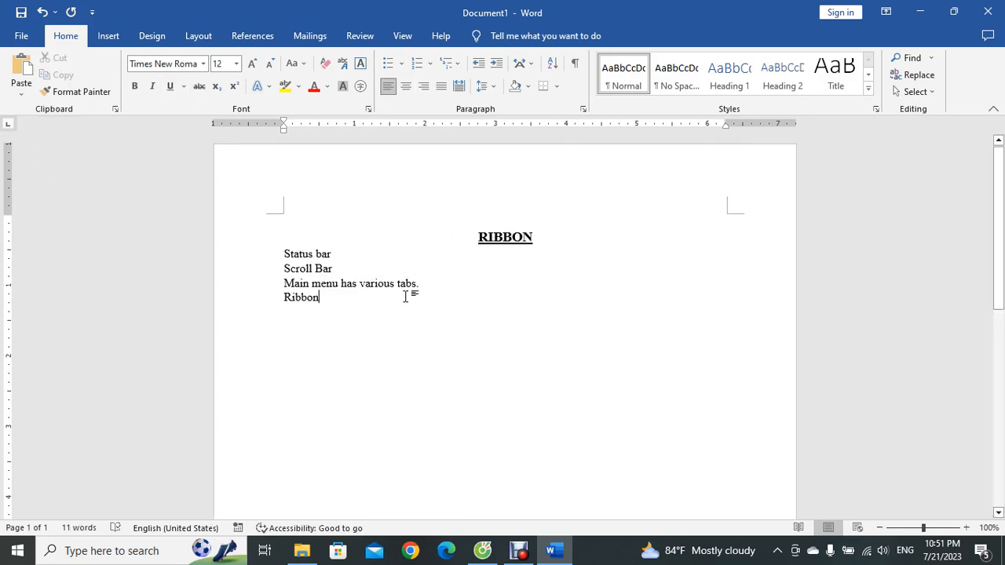